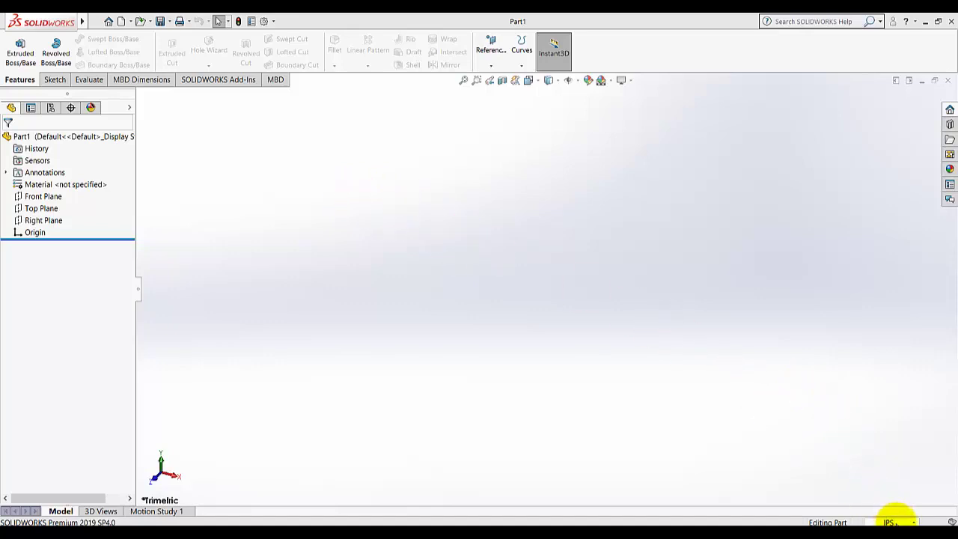
Keep the MMGS unit system and go to the part's Document Properties units page
left_click(893, 523)
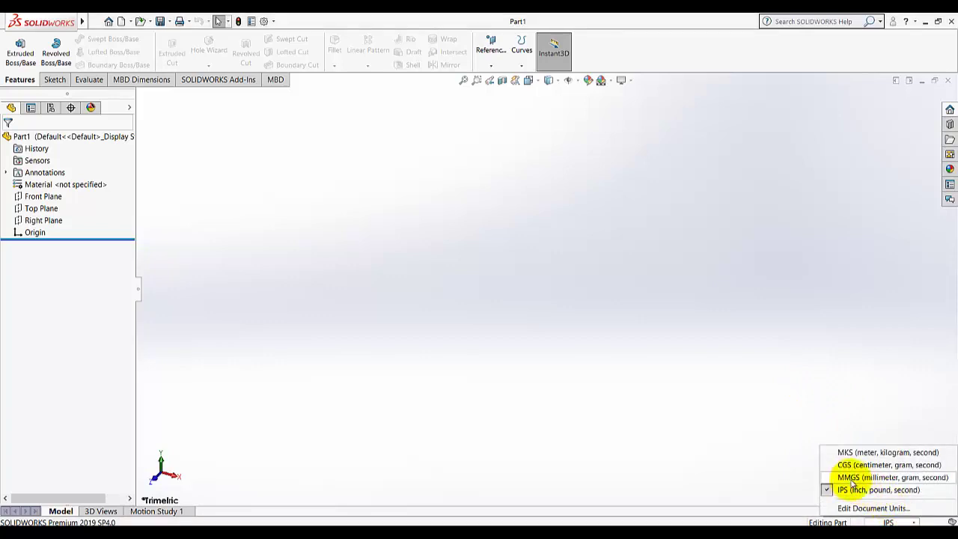
left_click(749, 468)
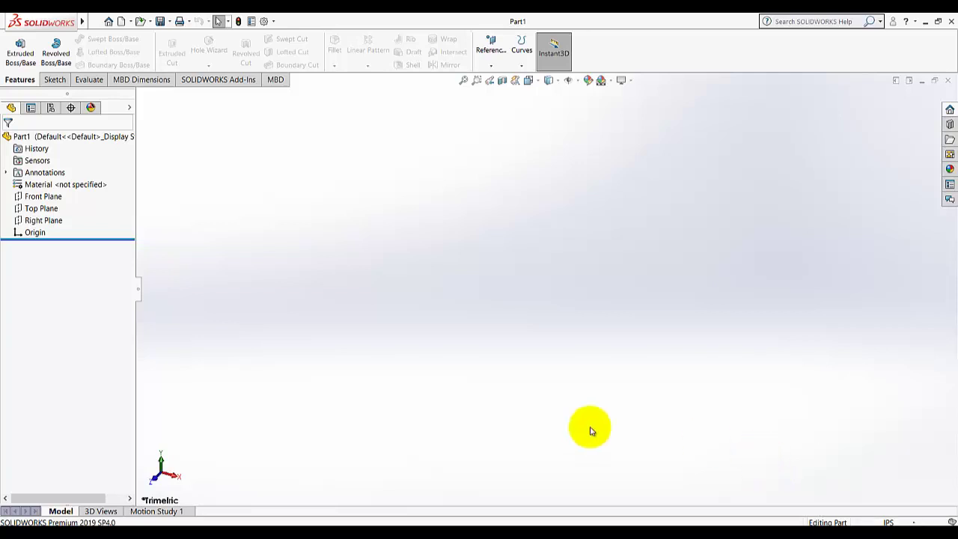
left_click(264, 22)
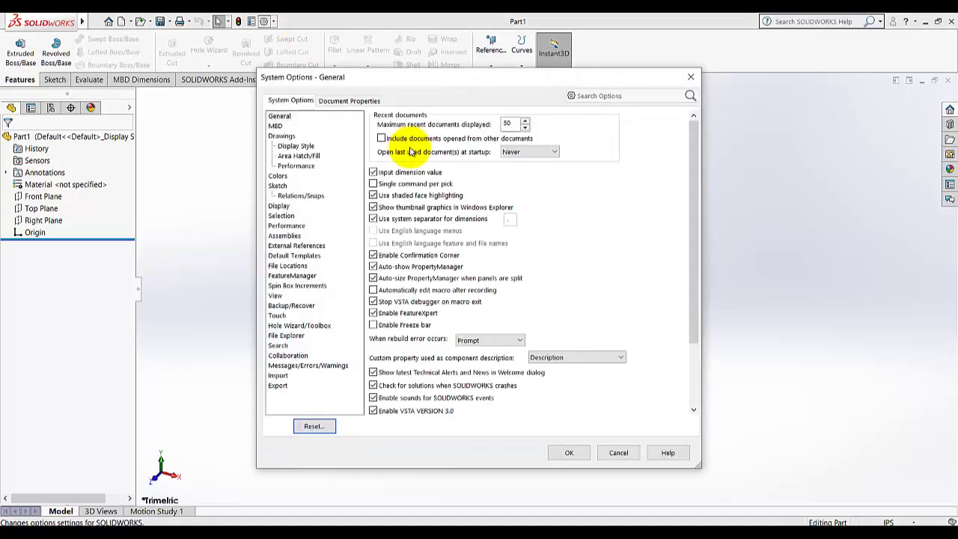
left_click(346, 101)
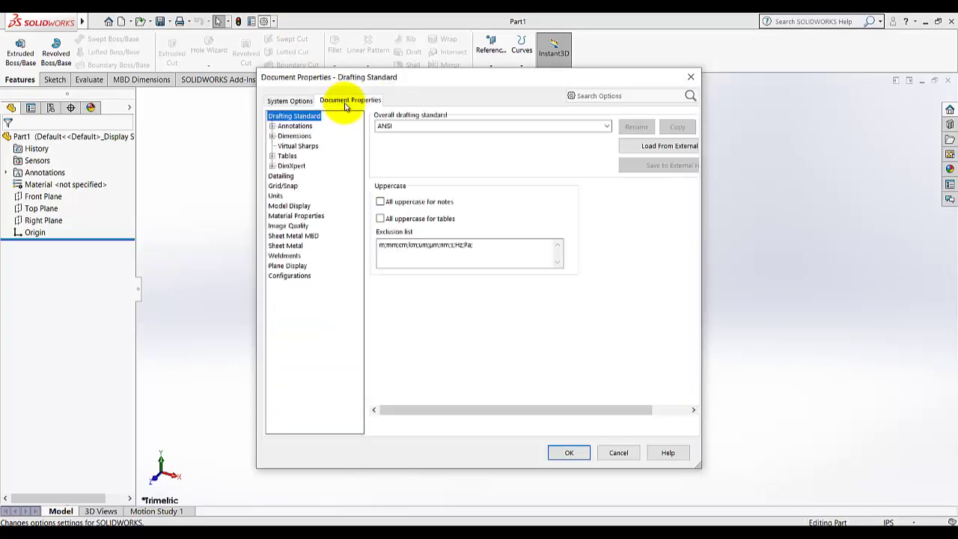
left_click(275, 196)
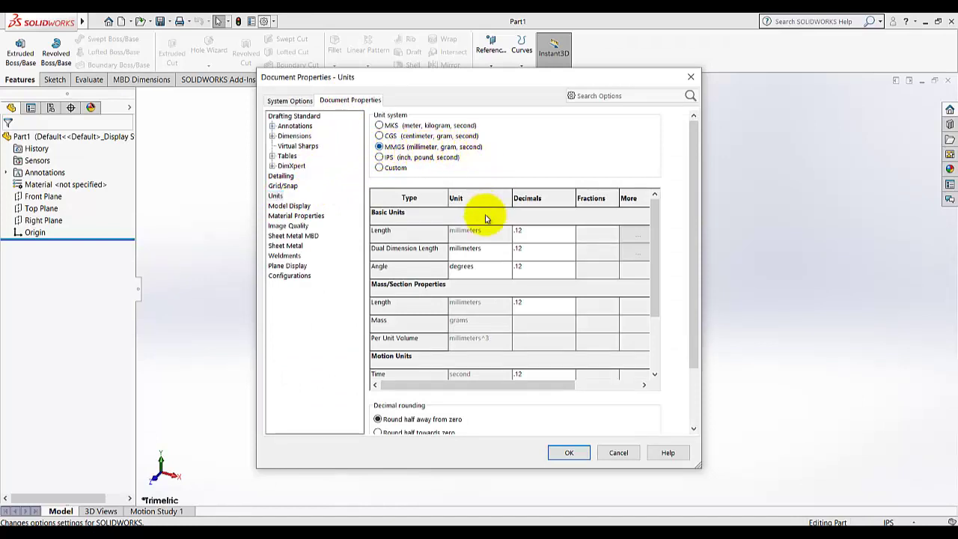
Set length decimals to .1 and apply the unit settings
left_click(555, 237)
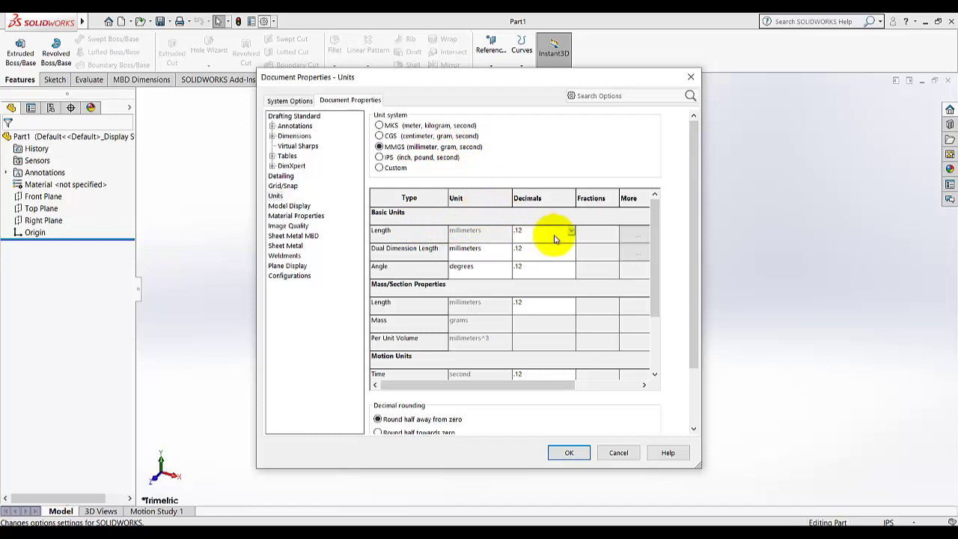
left_click(571, 233)
left_click(545, 252)
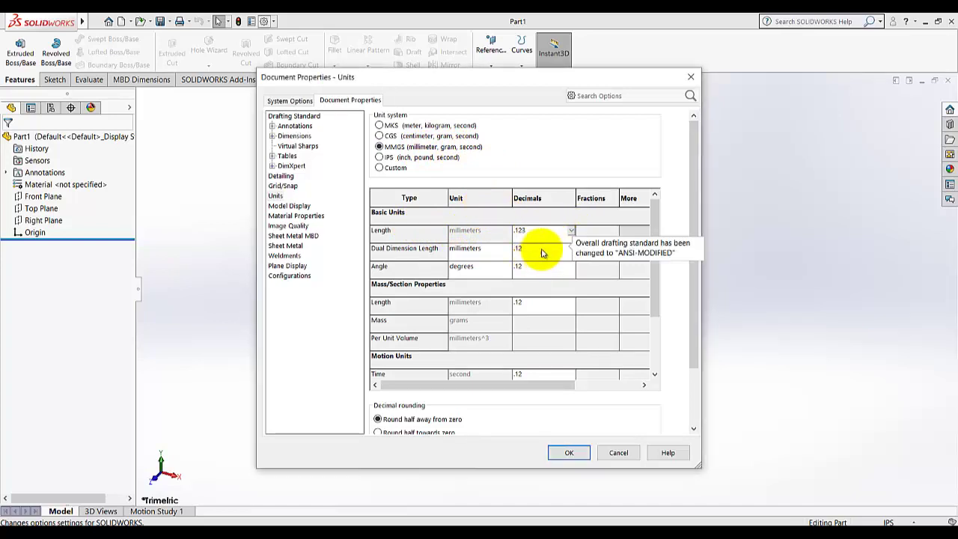
left_click(550, 238)
scroll(533, 255, "up", 2)
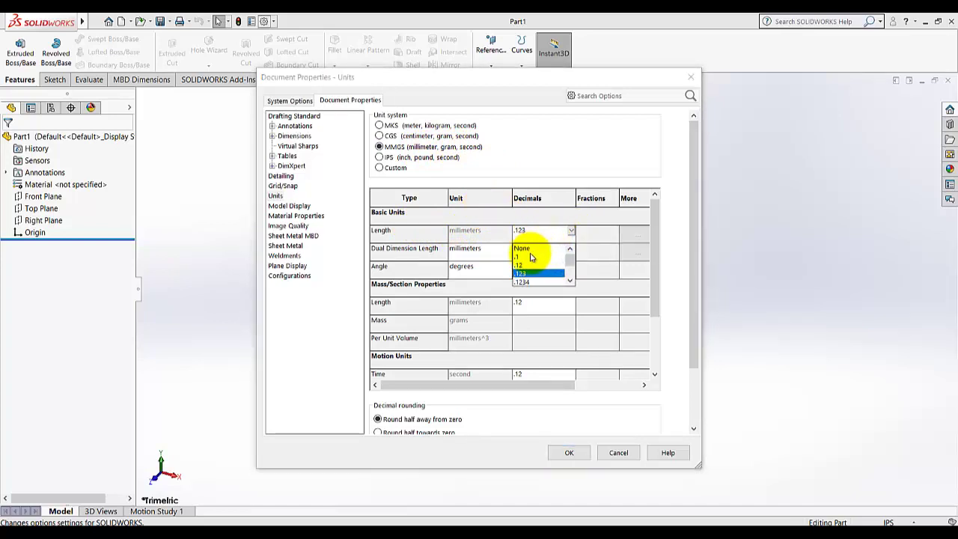
left_click(530, 256)
left_click(545, 234)
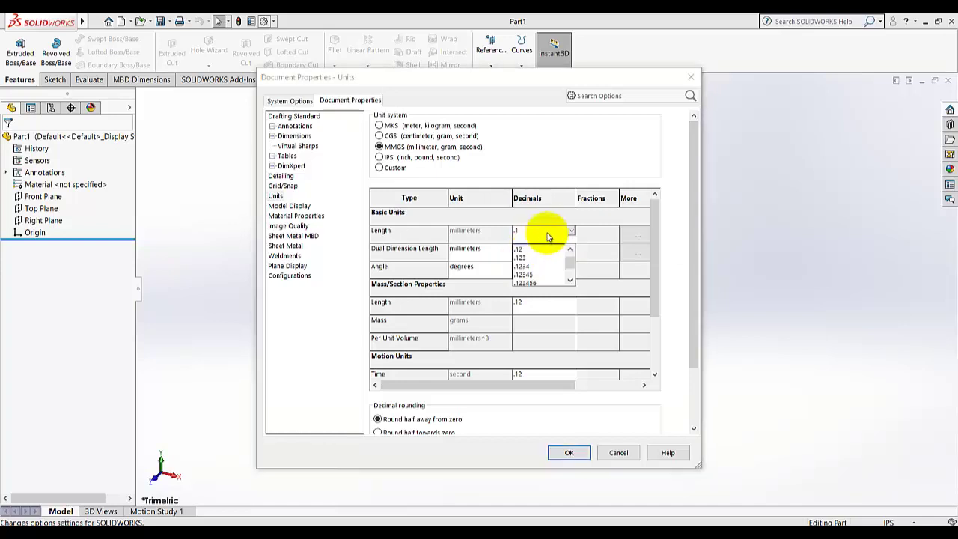
left_click(524, 232)
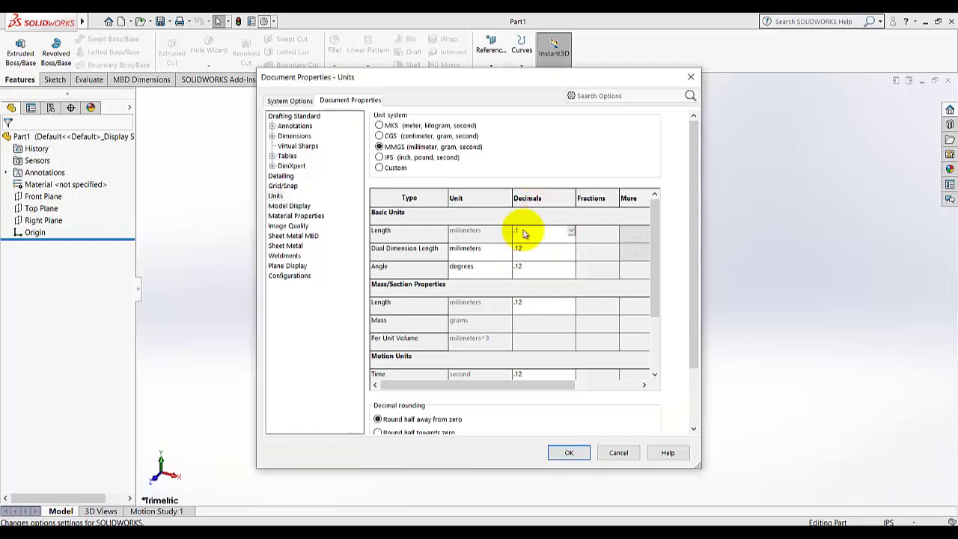
left_click(569, 454)
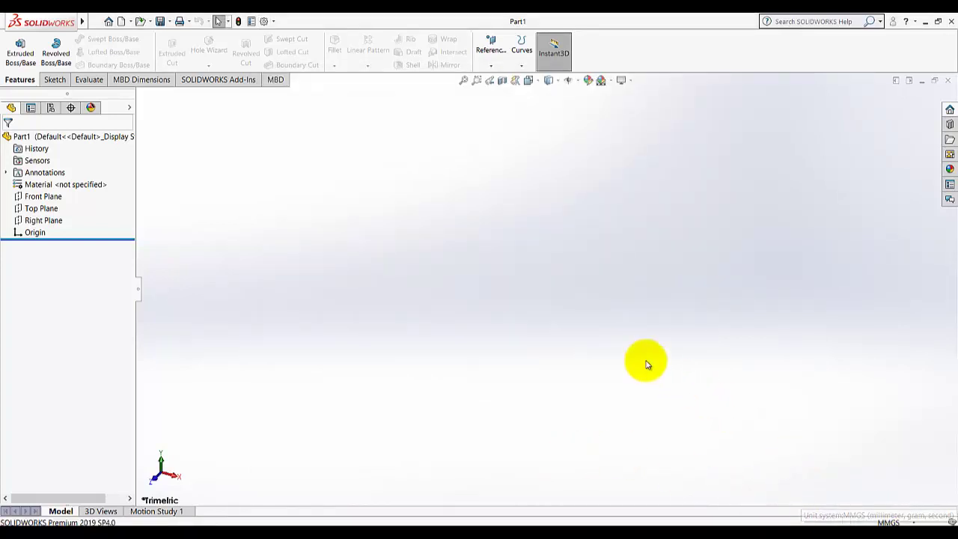
Start a sketch on the Right Plane with a 70 mm horizontal centerline from the origin
left_click(56, 81)
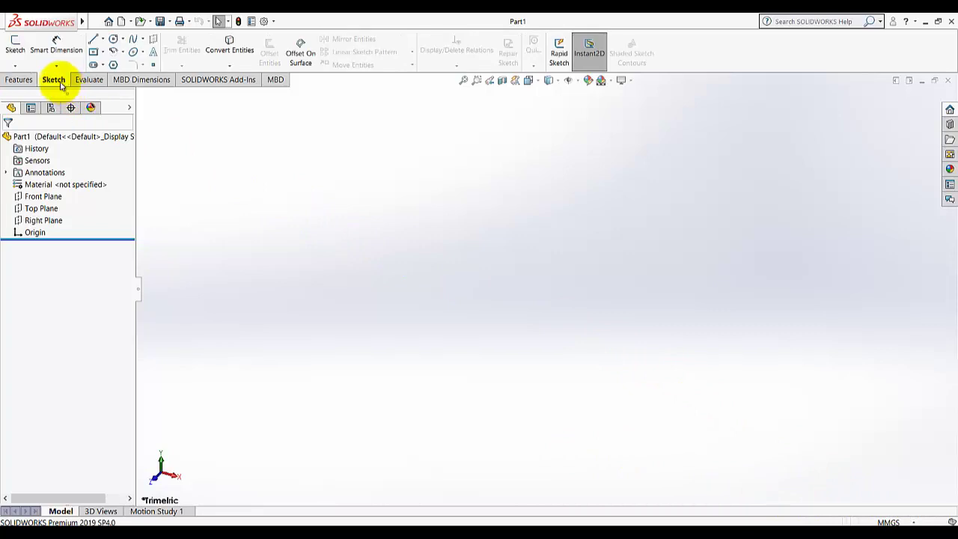
left_click(11, 46)
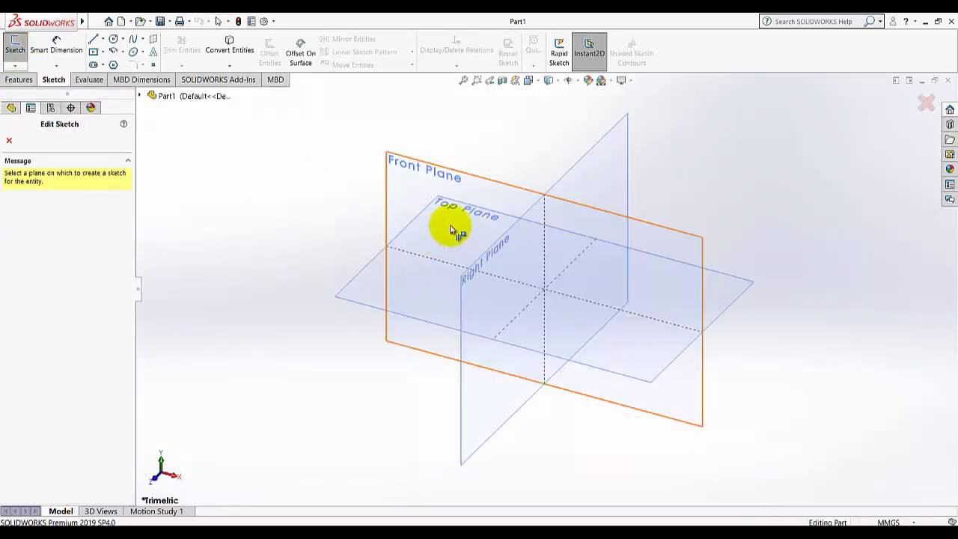
left_click(583, 182)
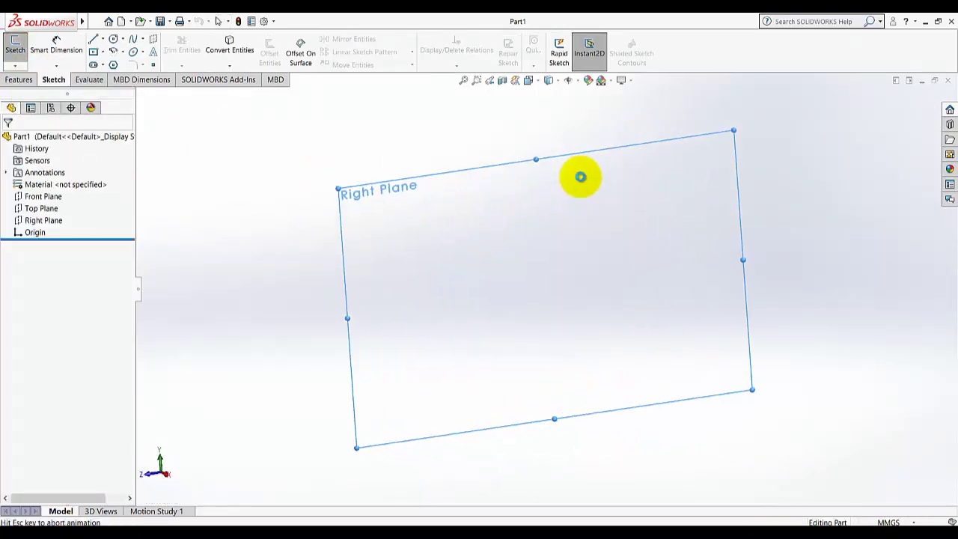
left_click(103, 40)
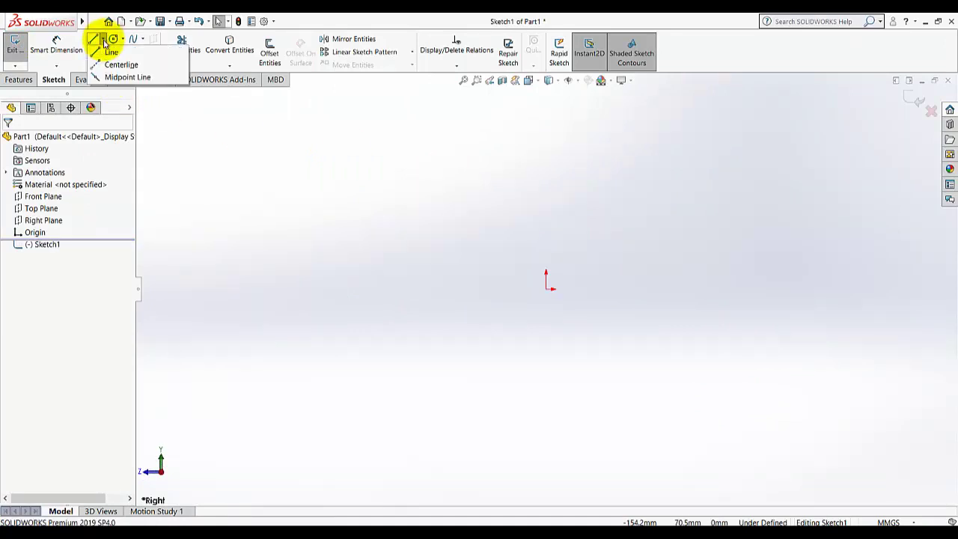
left_click(122, 65)
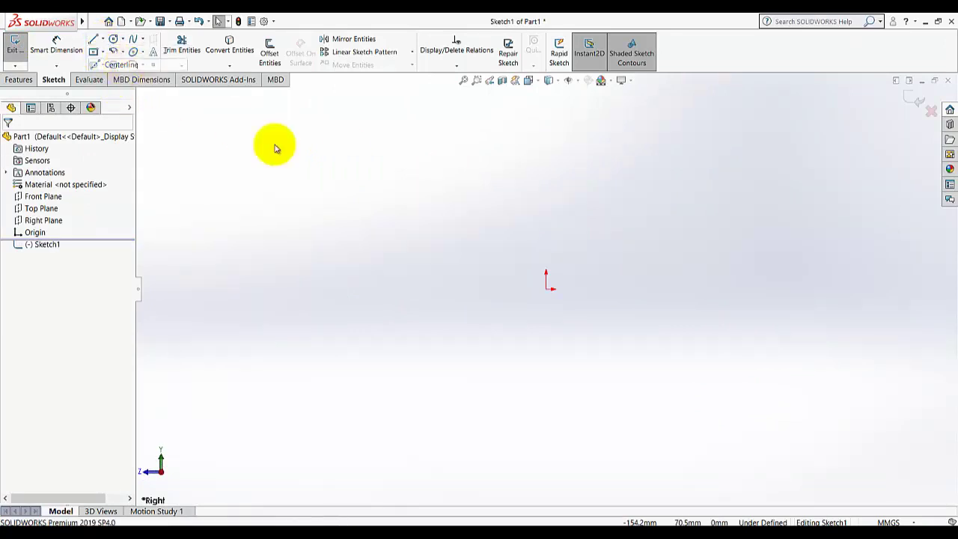
left_click(547, 288)
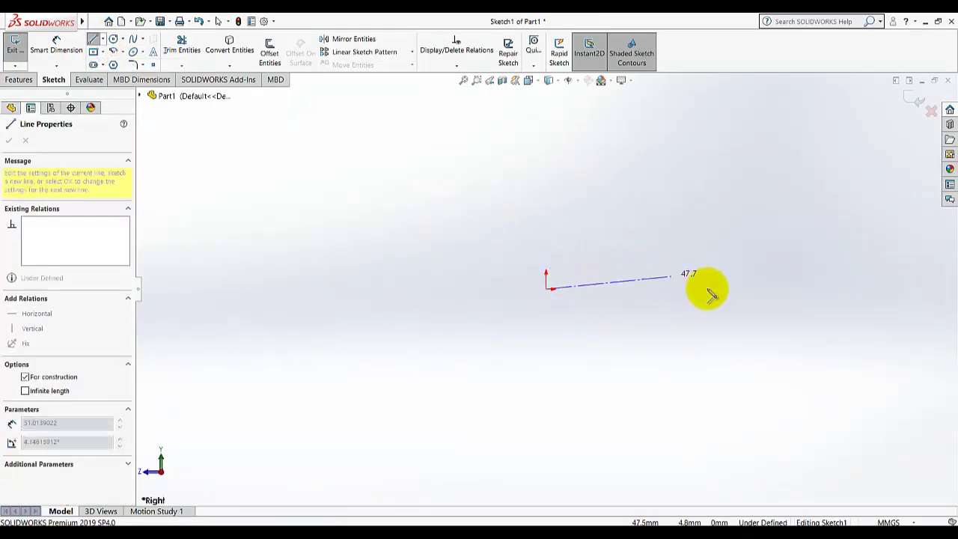
left_click(732, 289)
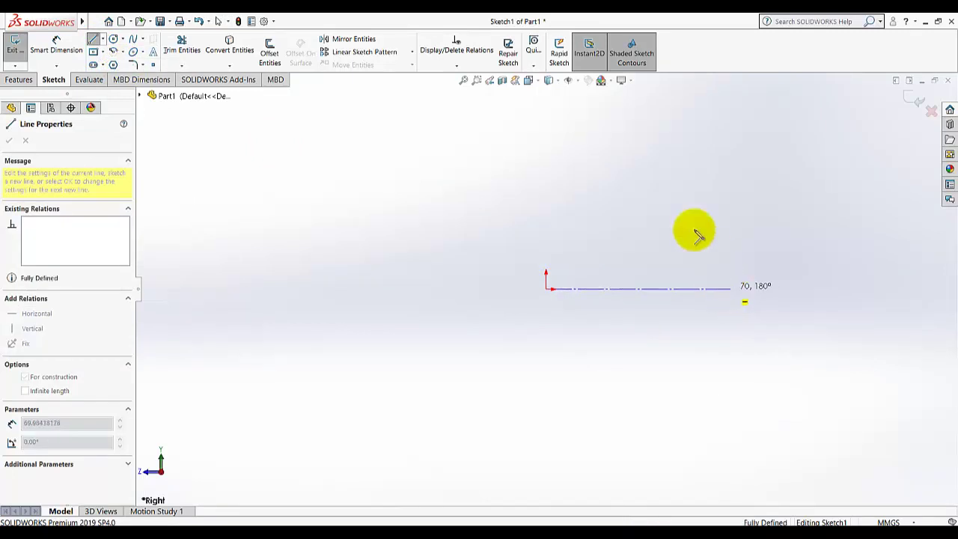
right_click(611, 189)
left_click(623, 195)
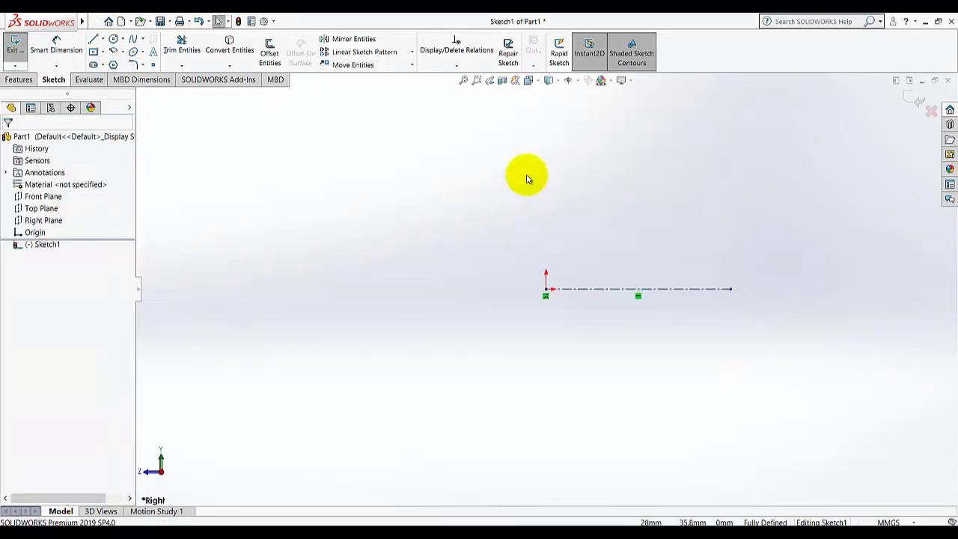
Draw a vertical centerline rising from the origin
left_click(101, 39)
left_click(111, 65)
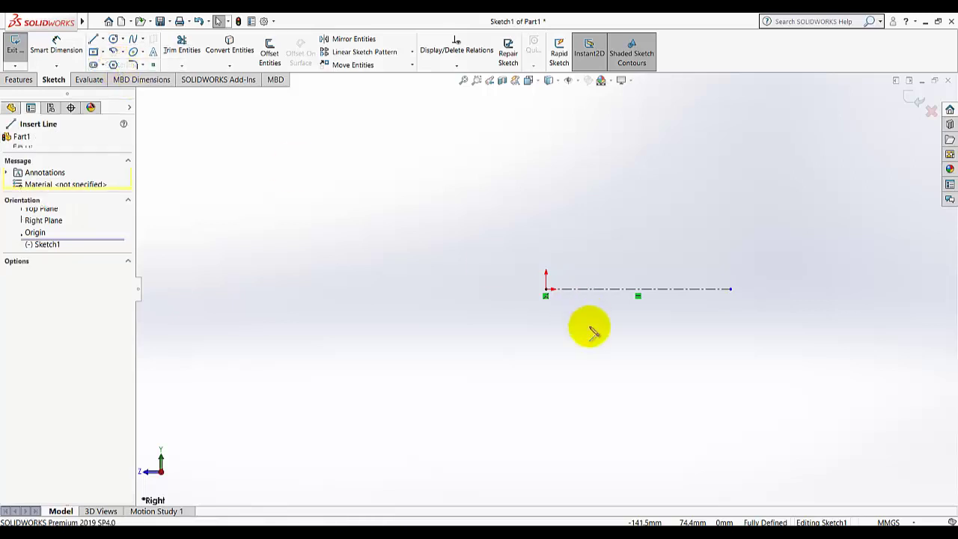
left_click(546, 289)
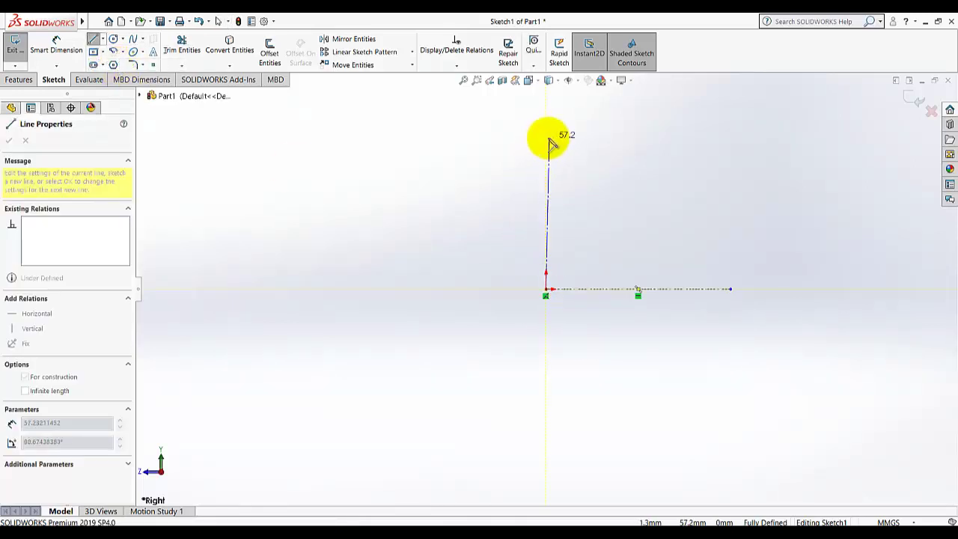
left_click(544, 135)
right_click(498, 185)
left_click(524, 189)
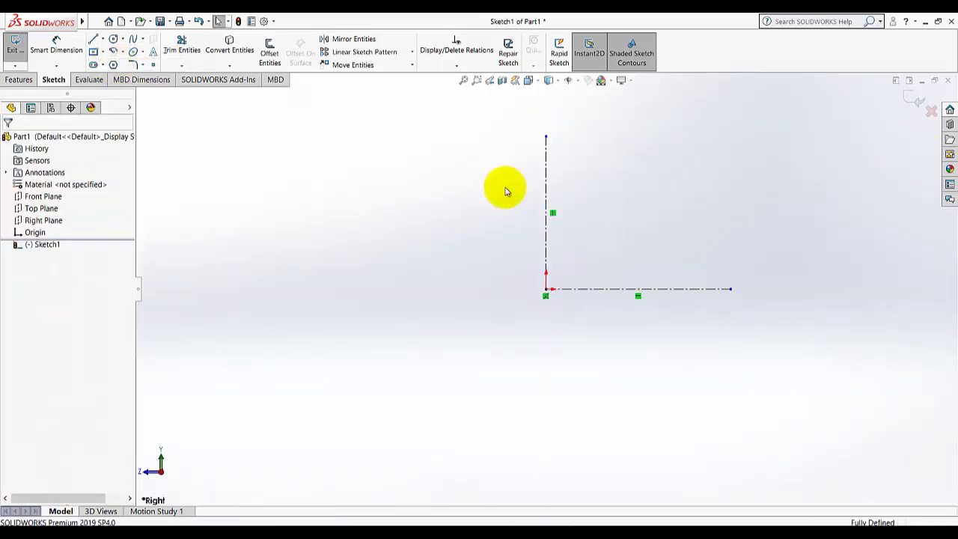
left_click(94, 39)
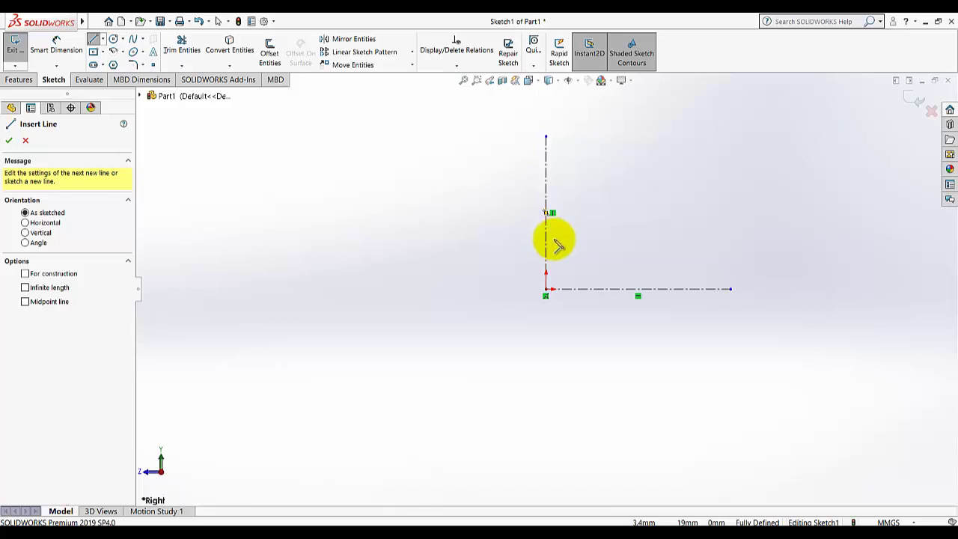
Draw a closed stepped profile of lines, including one slanted edge, against the vertical centerline
left_click(547, 238)
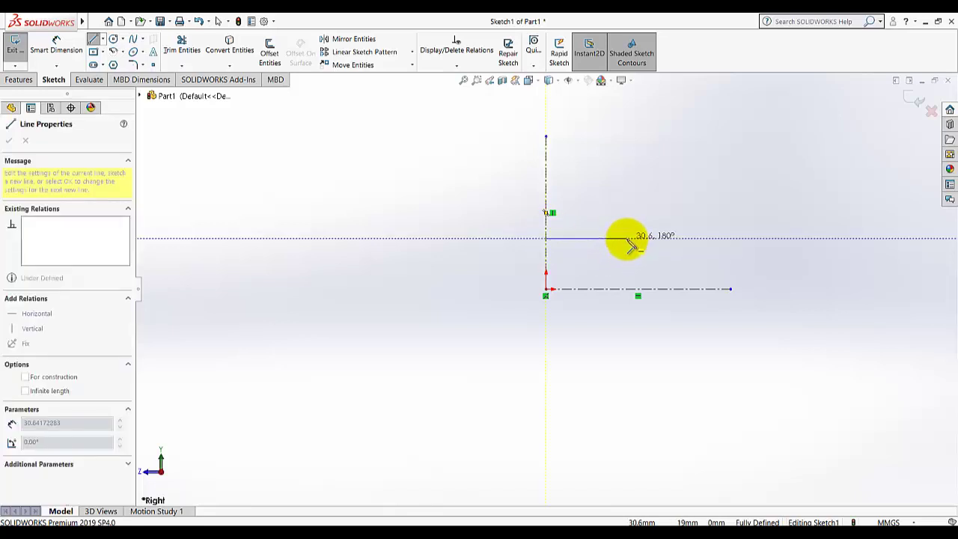
left_click(626, 238)
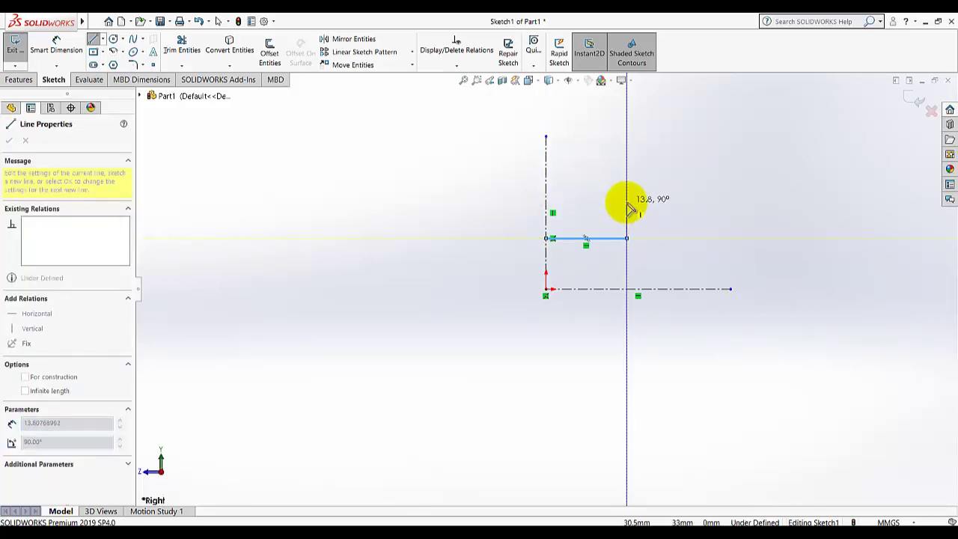
left_click(626, 201)
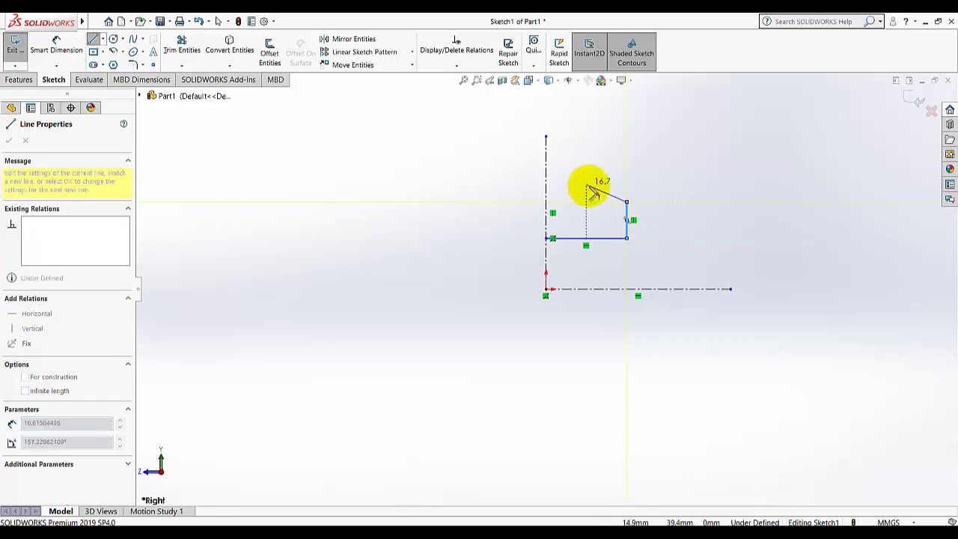
left_click(595, 187)
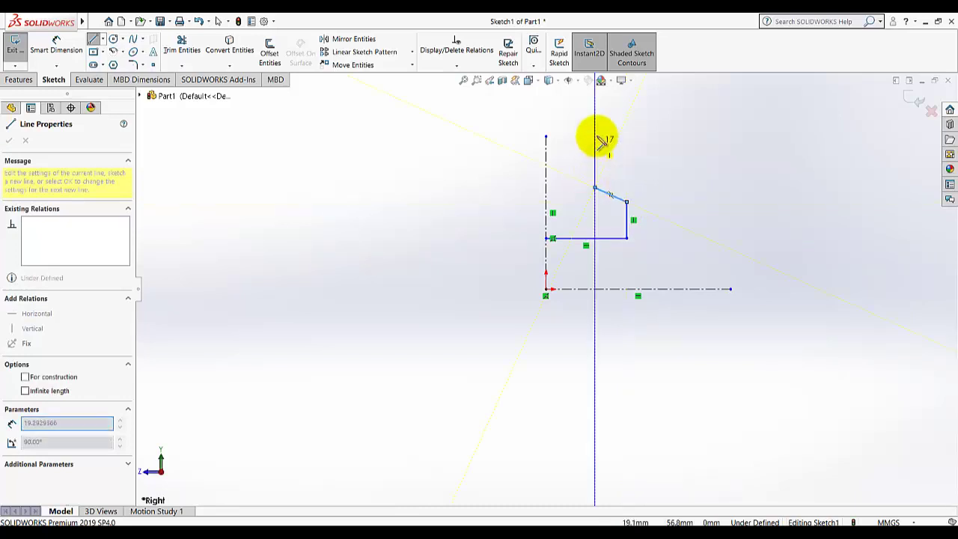
left_click(599, 125)
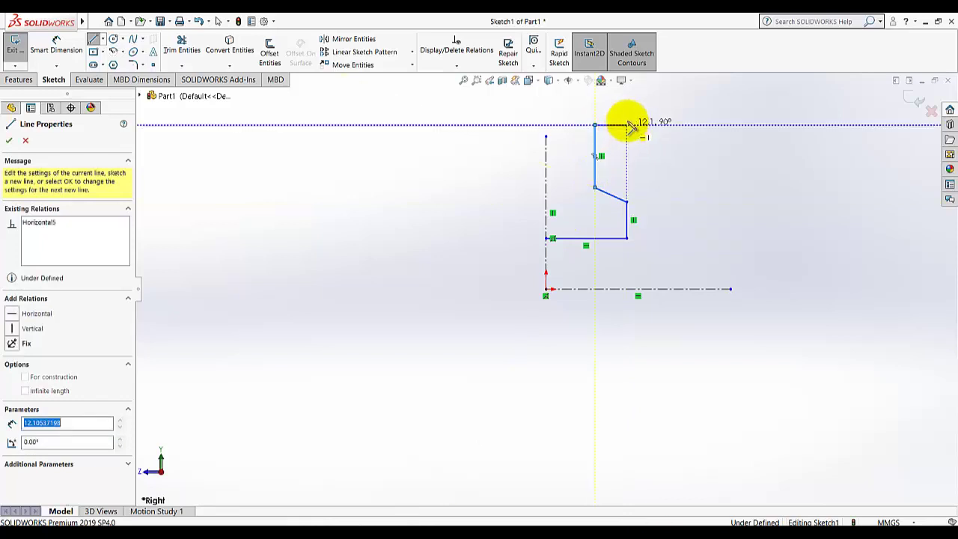
left_click(625, 124)
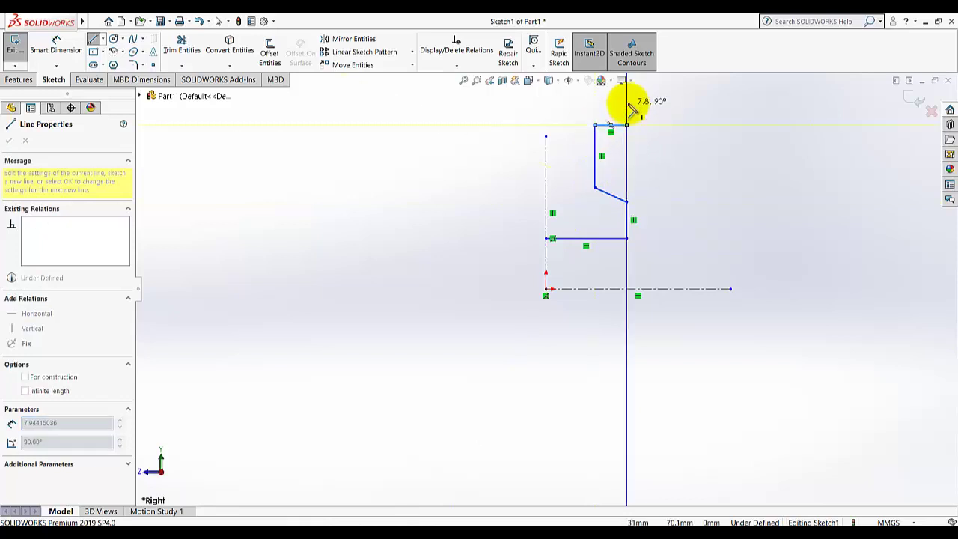
left_click(549, 105)
right_click(510, 143)
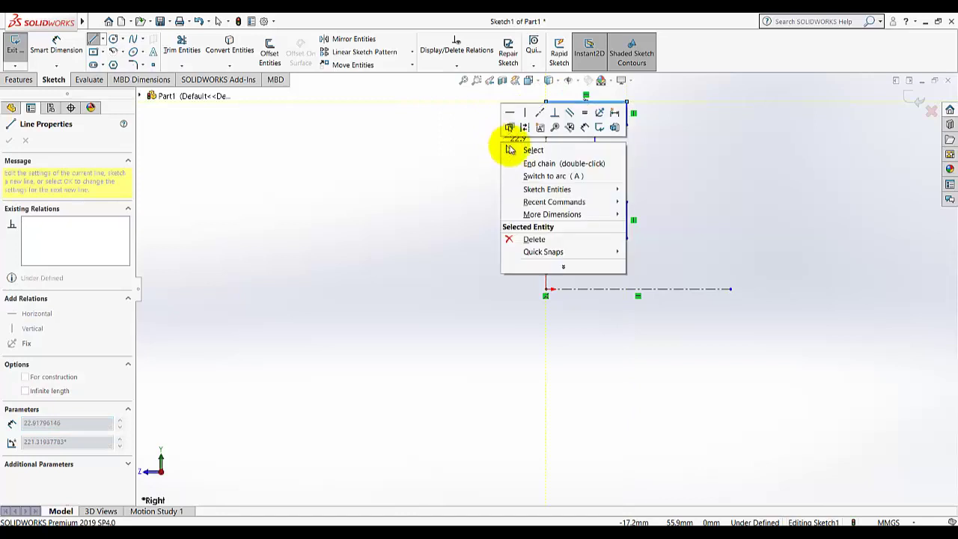
left_click(512, 150)
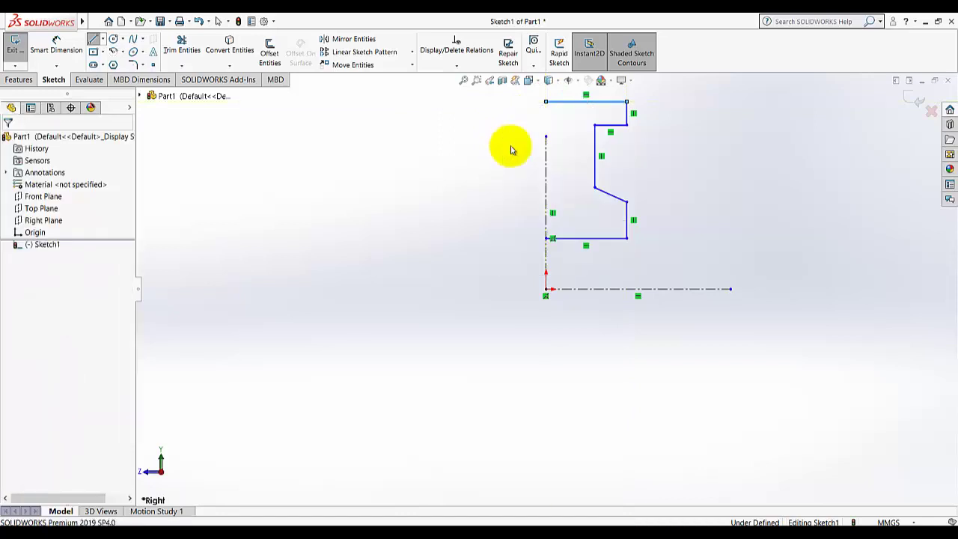
Drag the vertical centerline's top endpoint upward past the profile
left_click(547, 100)
left_click(444, 262)
scroll(483, 265, "up", 3)
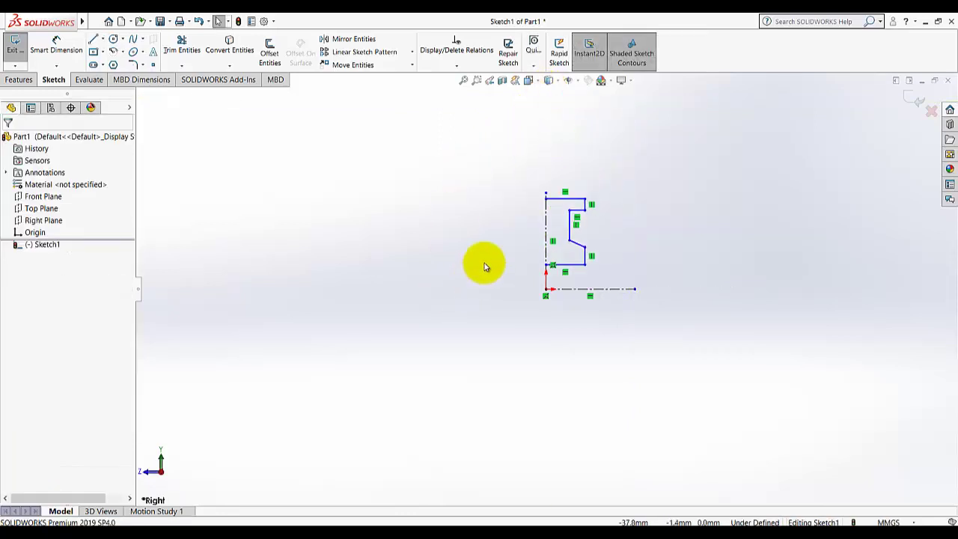
scroll(573, 209, "down", 4)
left_click_drag(514, 197, 514, 139)
left_click(450, 196)
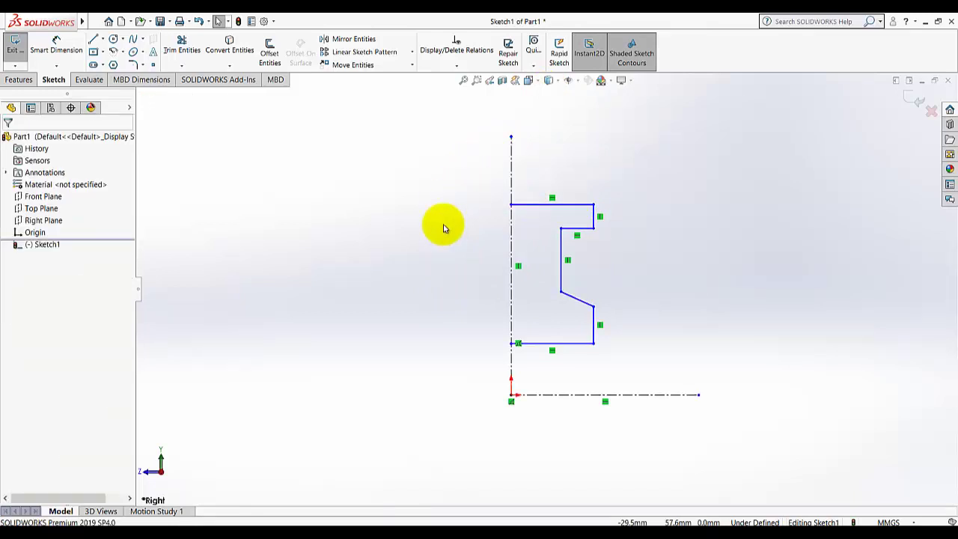
Add 24 mm and 50 mm diameter dimensions to the bottom line and slanted line's lower end
left_click(57, 47)
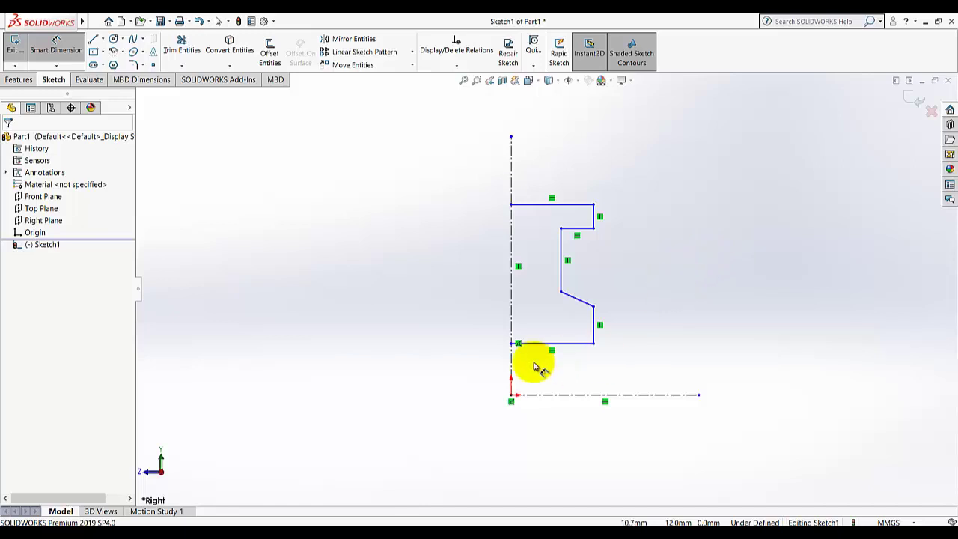
left_click(565, 348)
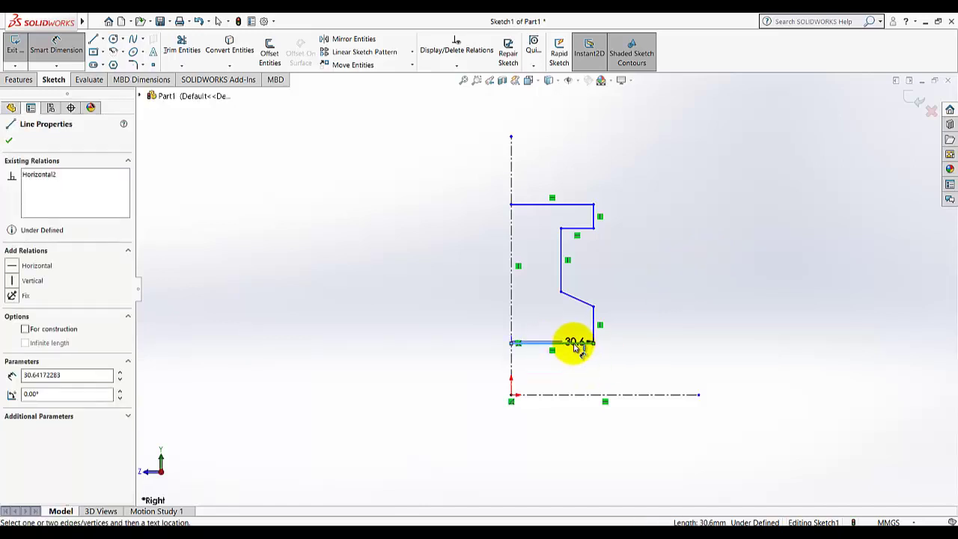
left_click(585, 399)
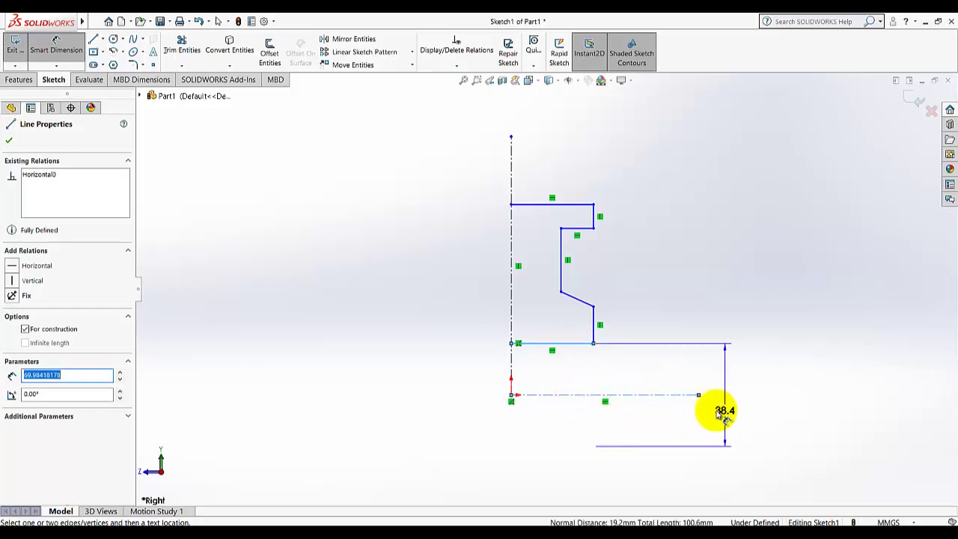
left_click(740, 394)
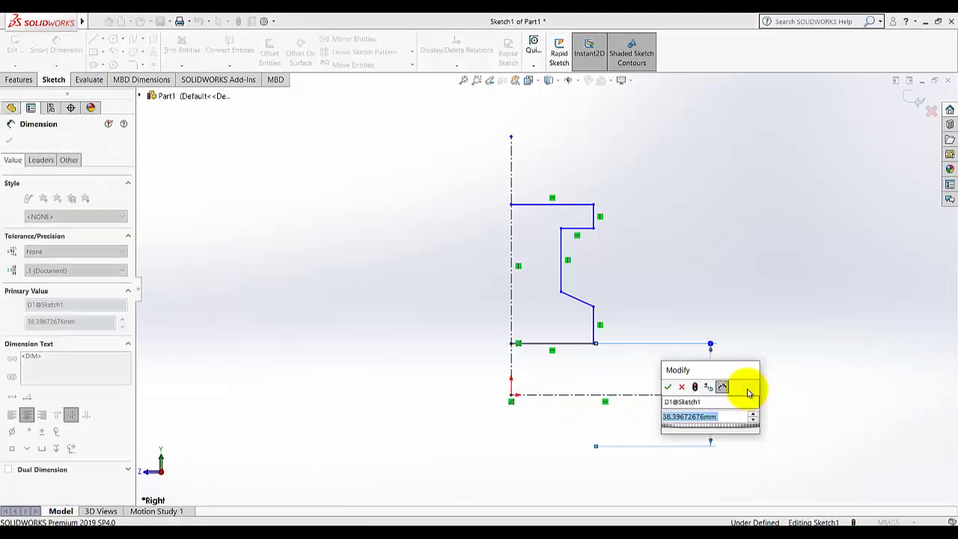
type("24")
key("Return")
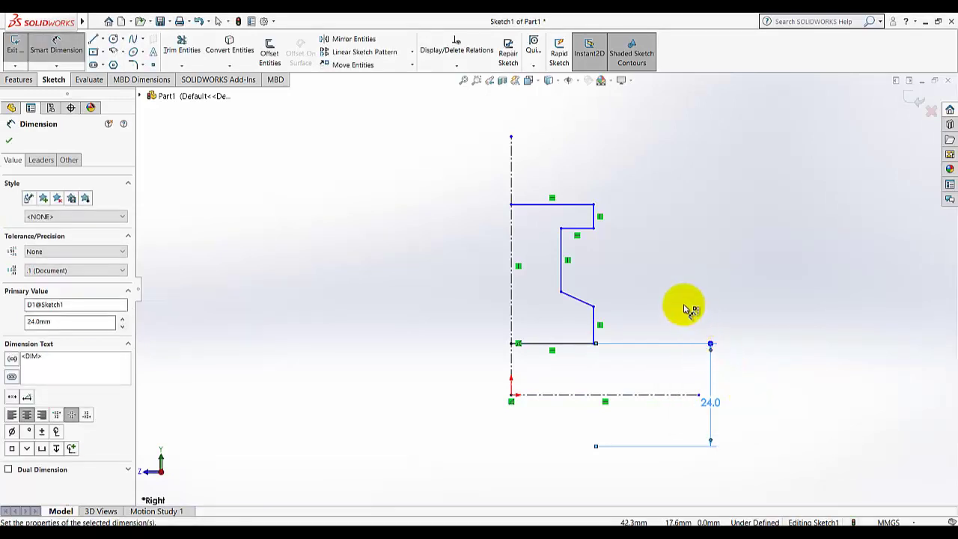
left_click(599, 307)
left_click(664, 396)
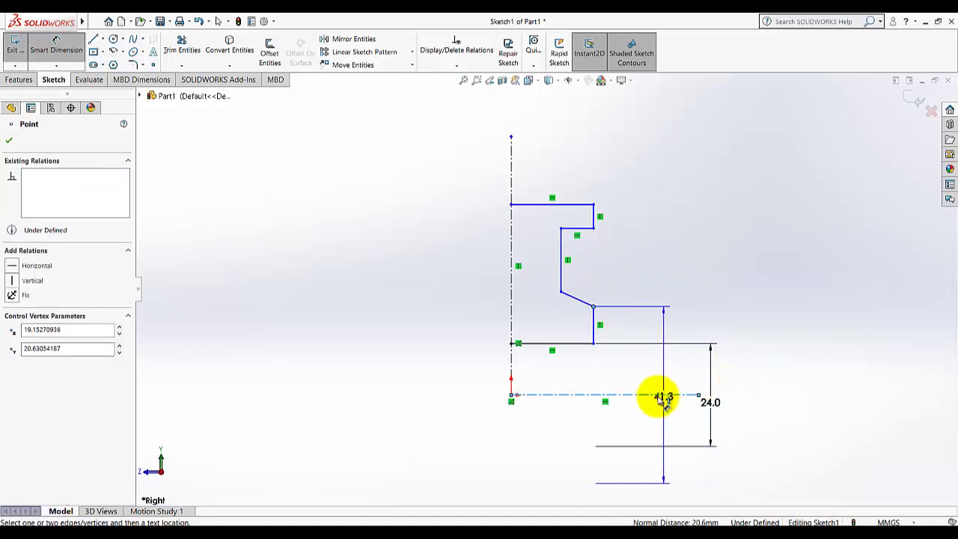
left_click(763, 390)
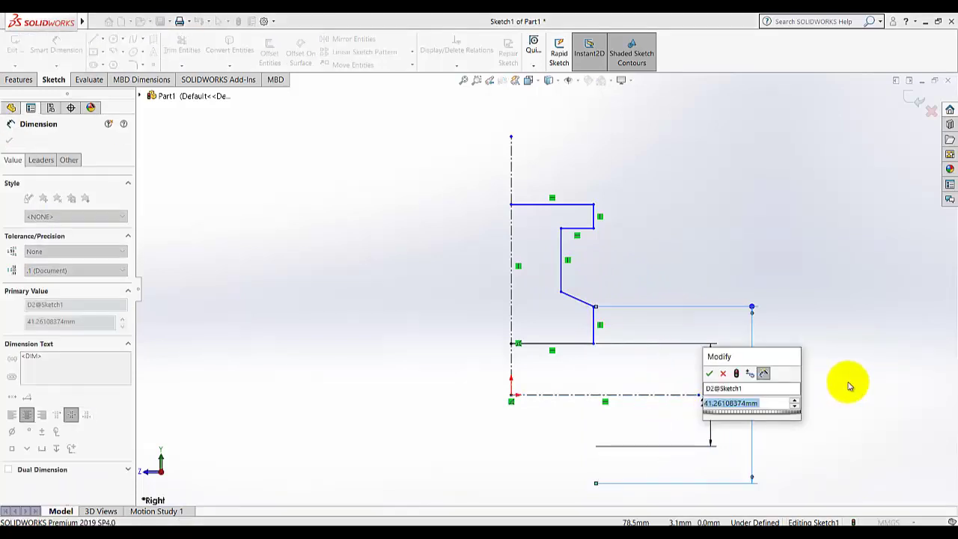
type("50")
key("Return")
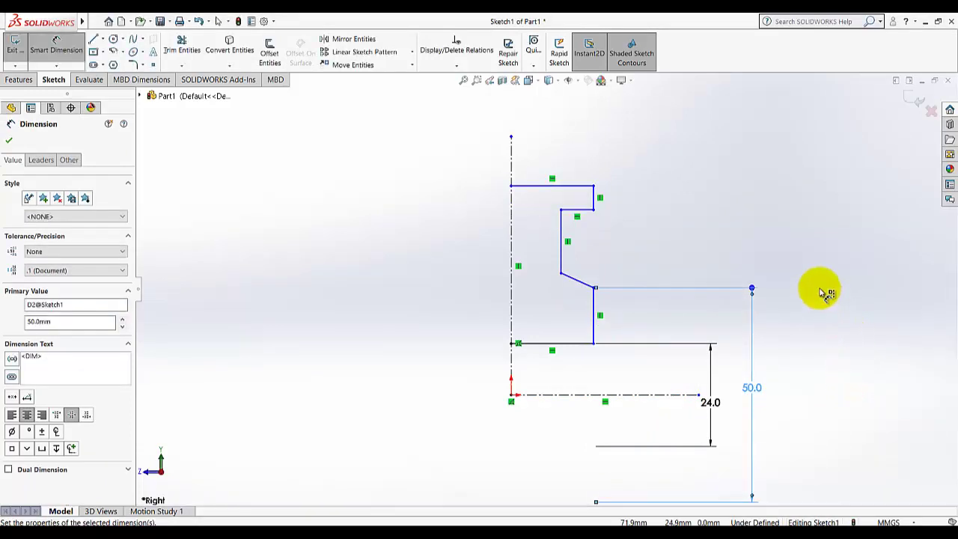
Add 120 mm and 130 mm diameter dimensions at the upper inner and top corners
left_click(595, 210)
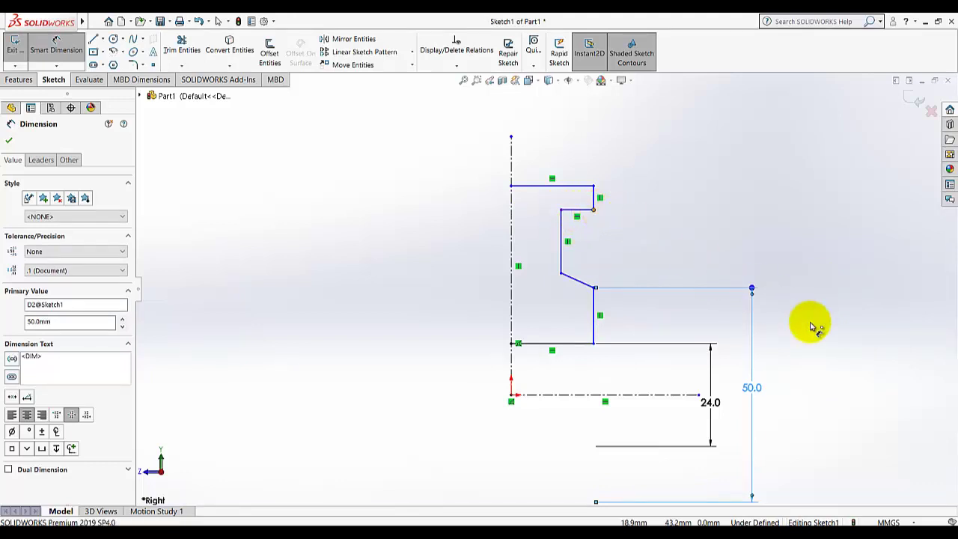
left_click(839, 368)
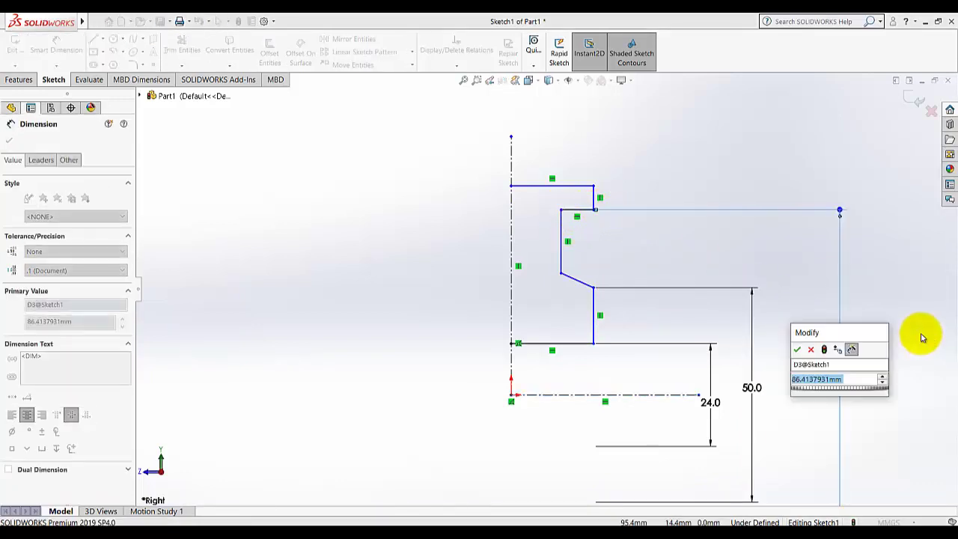
type("120")
key("Return")
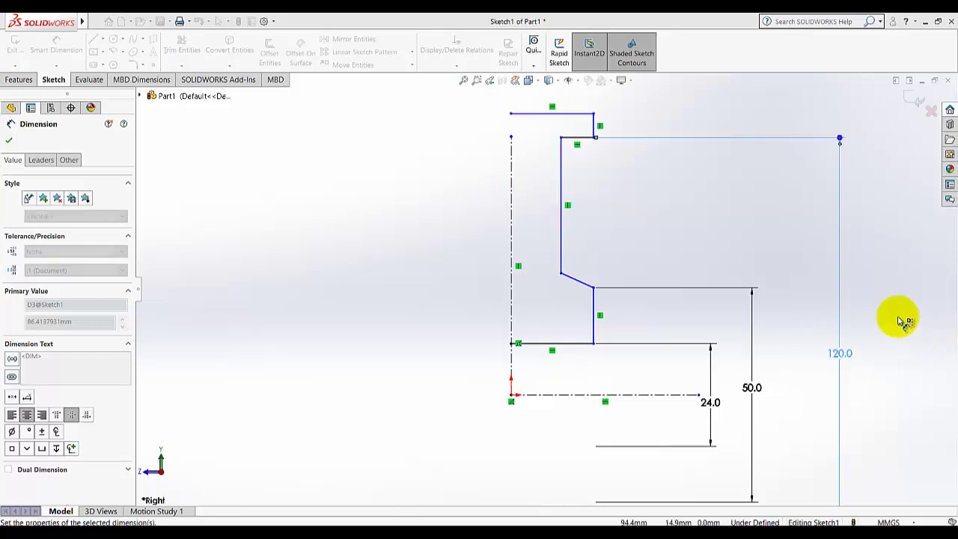
left_click(595, 116)
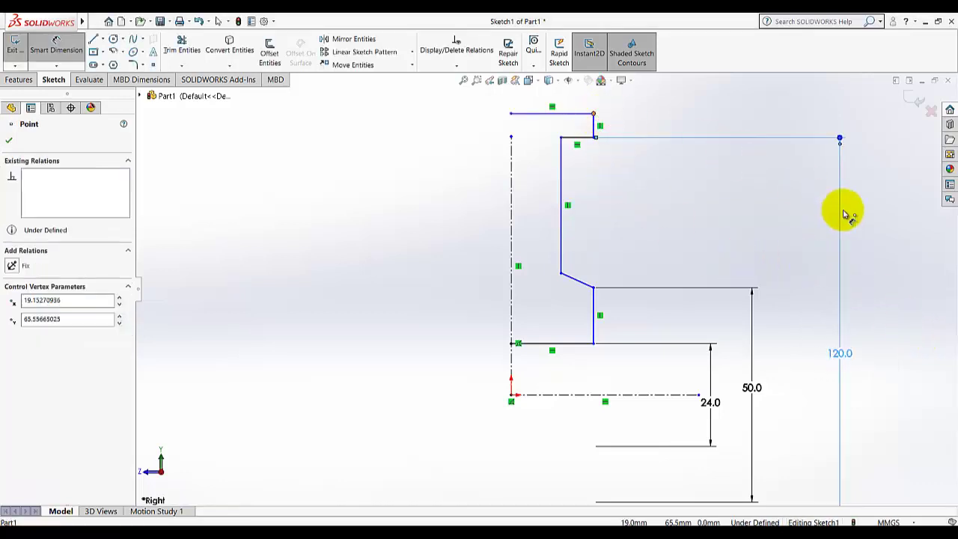
left_click(923, 311)
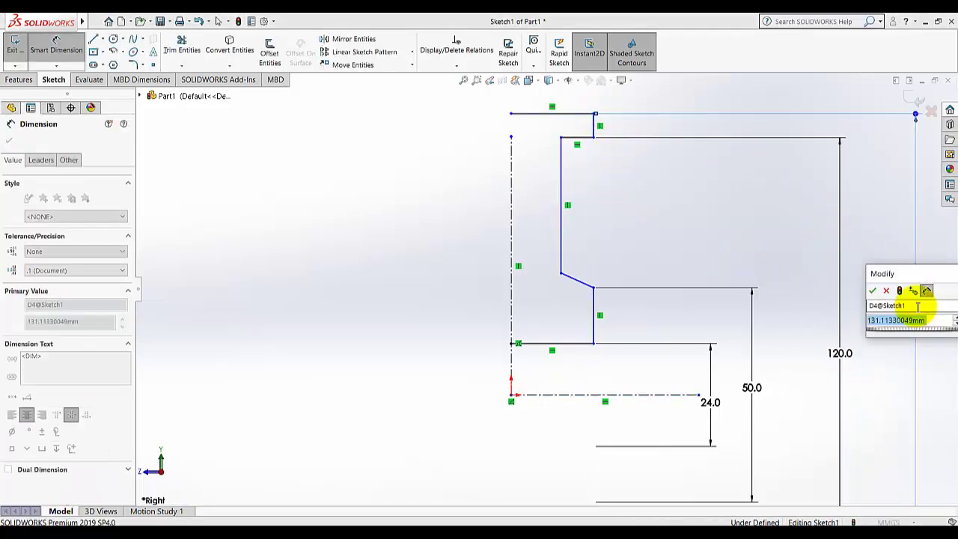
type("130")
key("Return")
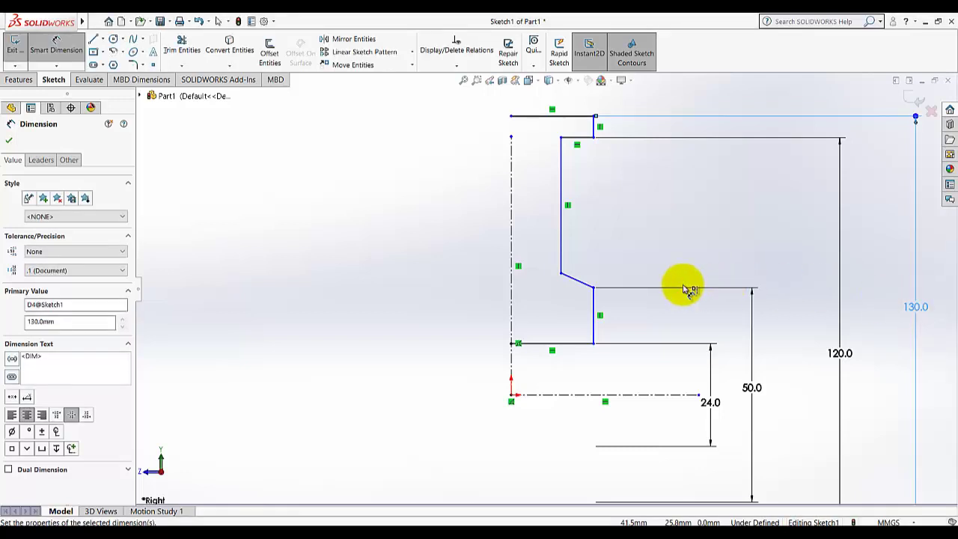
scroll(591, 209, "up", 2)
left_click(9, 140)
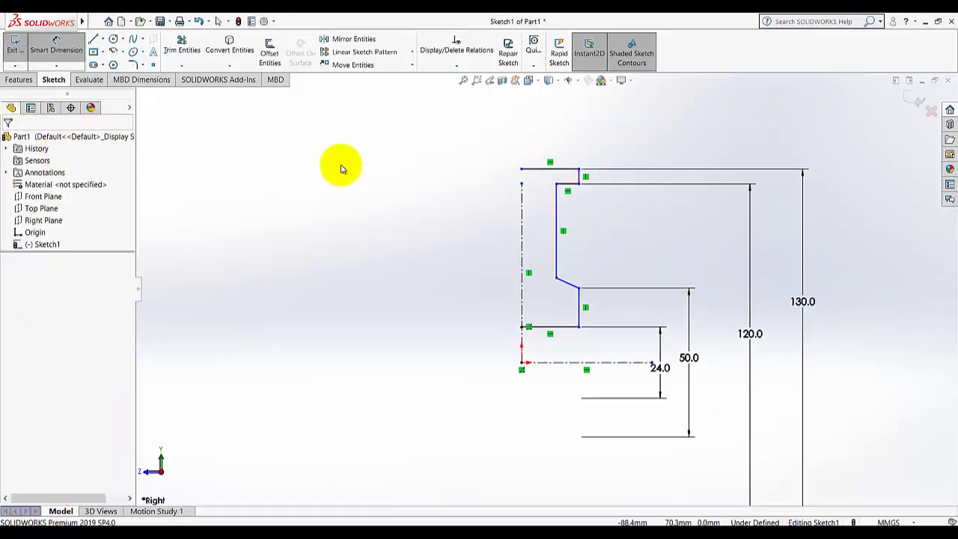
Extend the centerline further and dimension the top line as a 35 mm diameter
left_click_drag(523, 185, 521, 121)
left_click(454, 164)
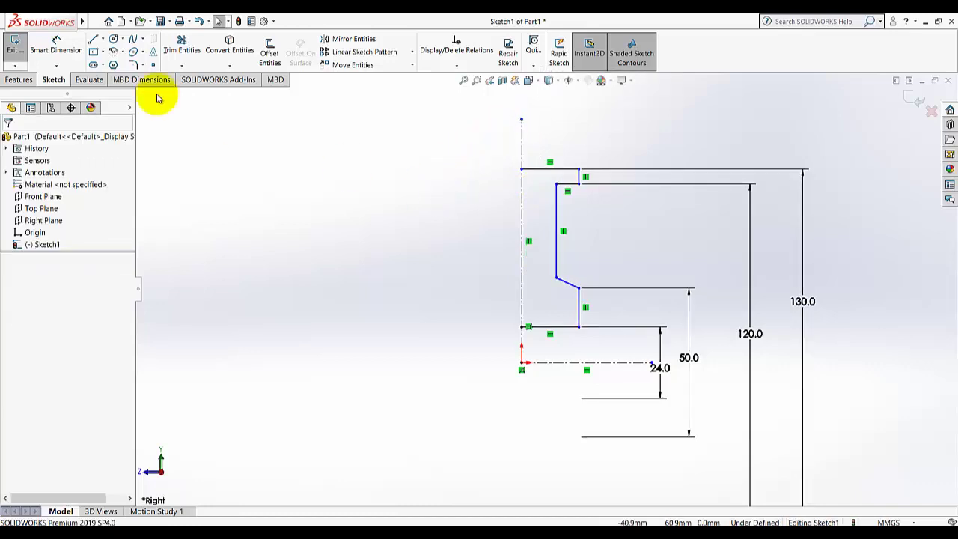
left_click(58, 43)
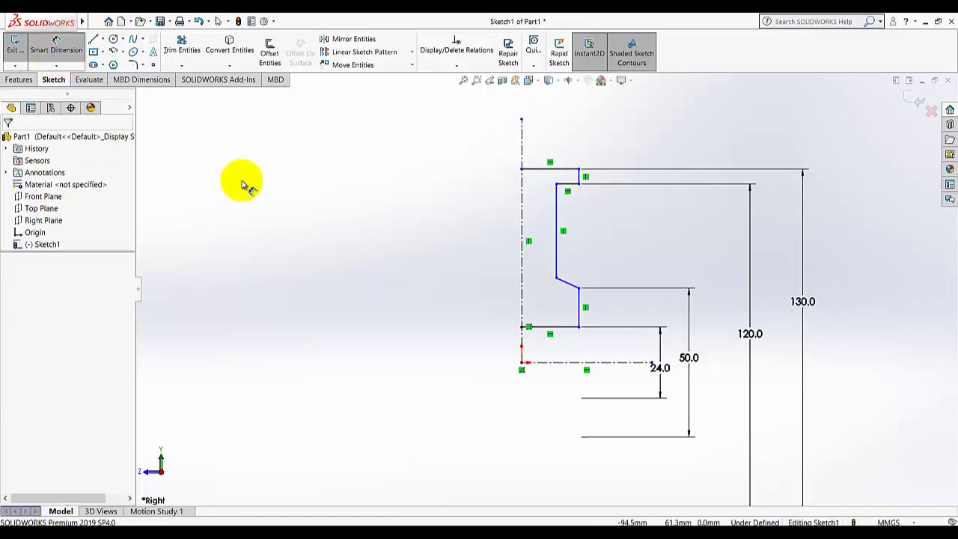
left_click(579, 172)
left_click(523, 172)
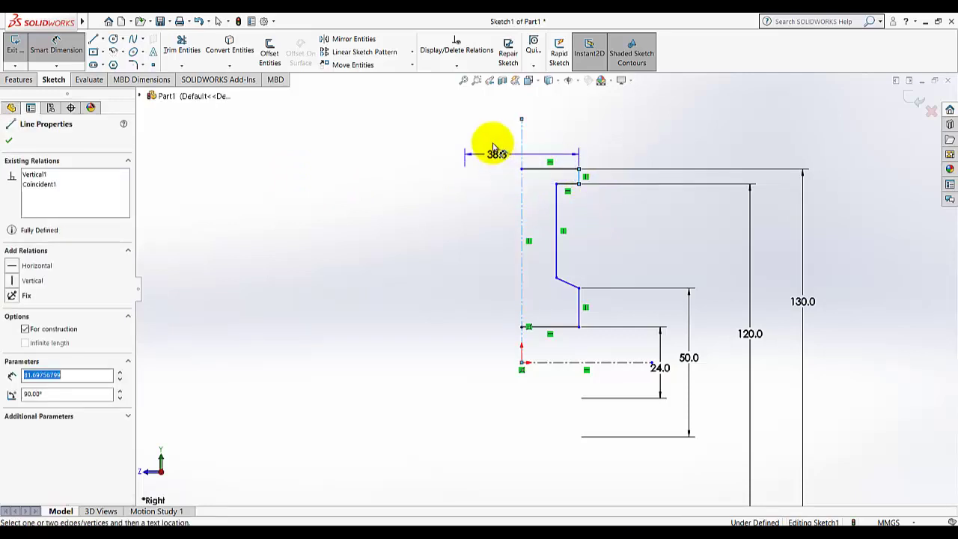
left_click(515, 100)
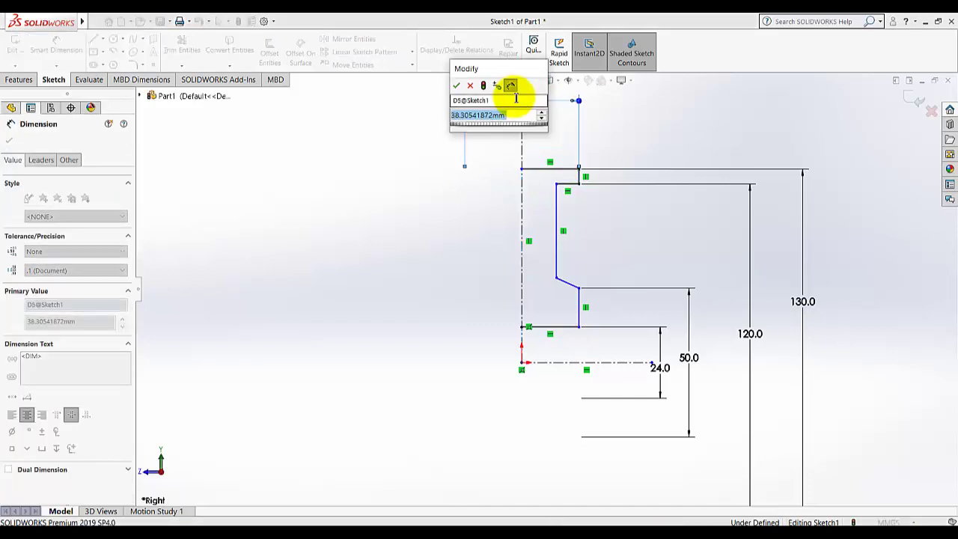
type("35")
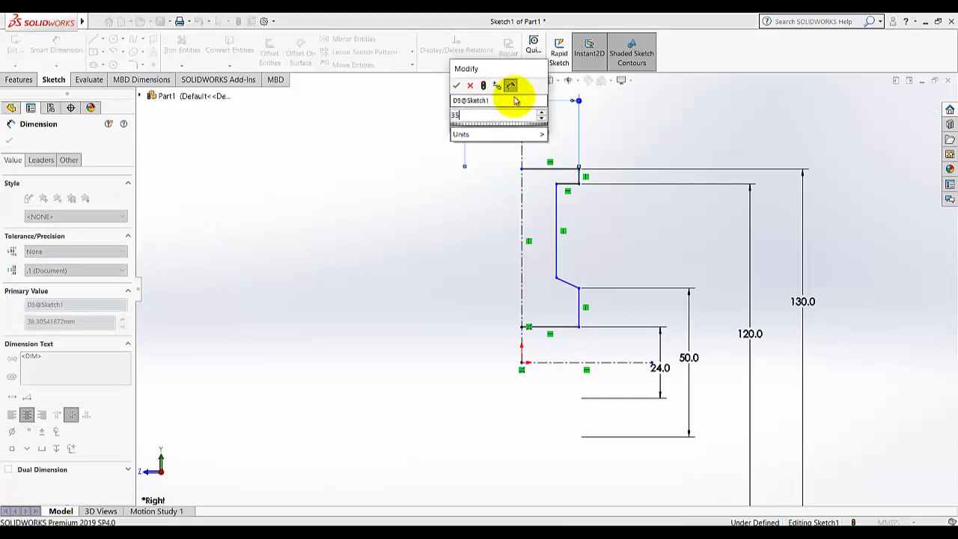
key("Return")
key("Escape")
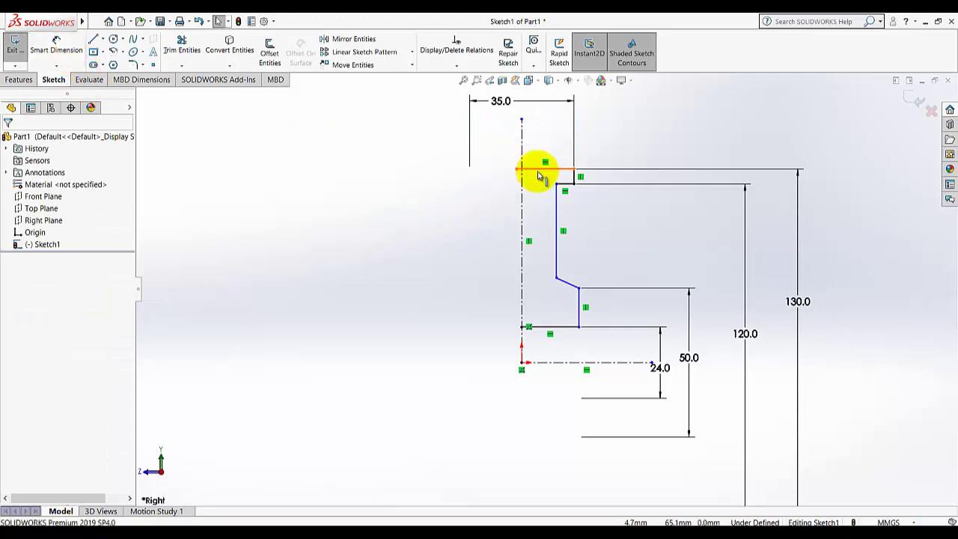
scroll(532, 180, "down", 3)
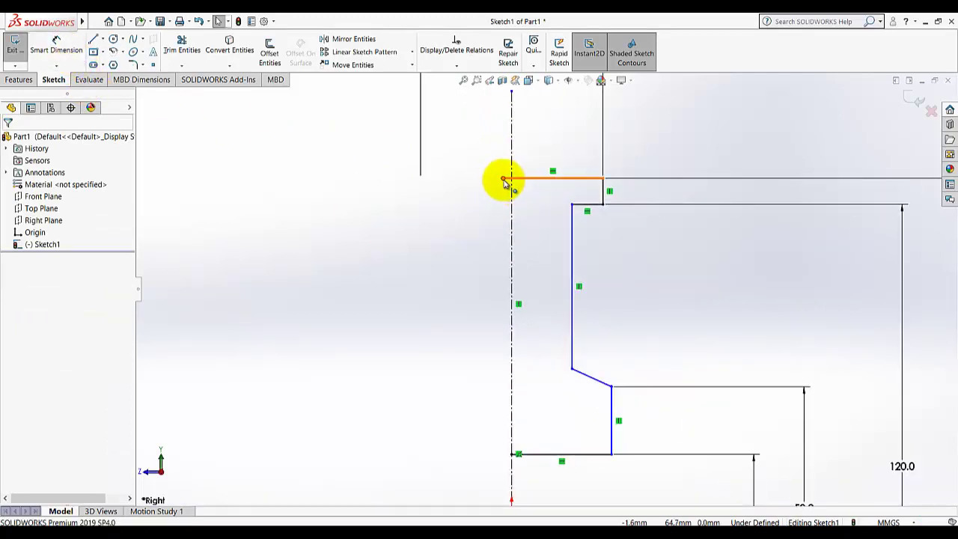
Make the top line's left endpoint coincident with the vertical centerline, then fit the view
left_click(504, 180)
left_click_drag(509, 183, 492, 182)
left_click(473, 193)
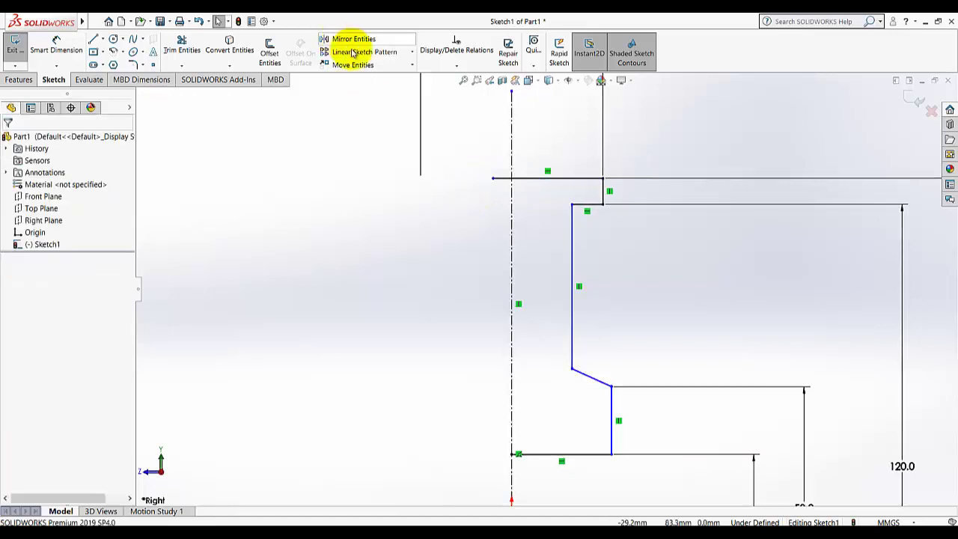
left_click(460, 68)
left_click(450, 88)
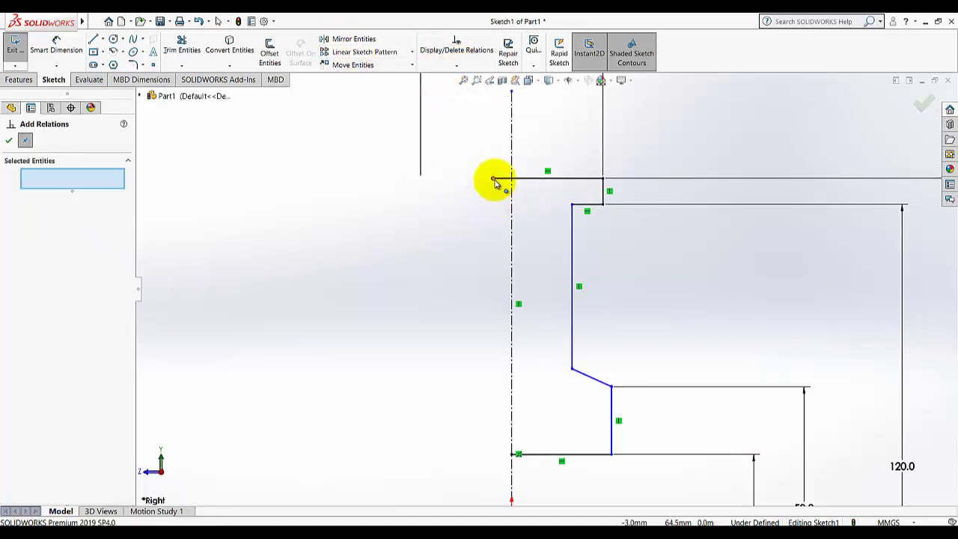
left_click(510, 216)
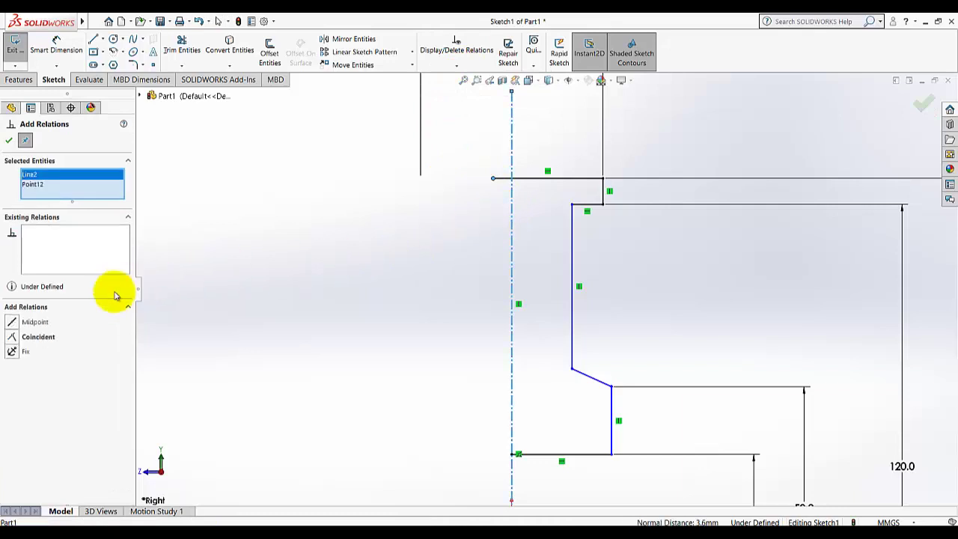
left_click(11, 339)
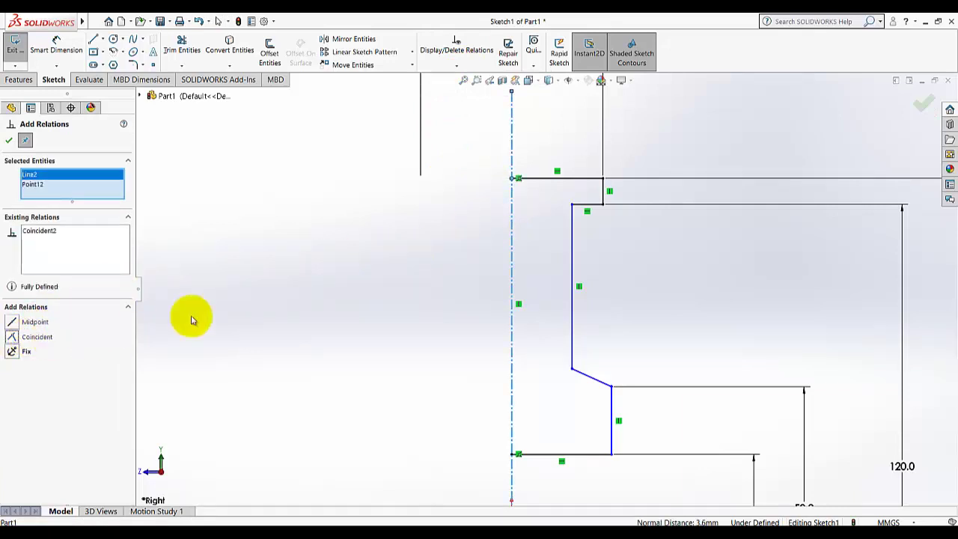
left_click(9, 140)
key("f")
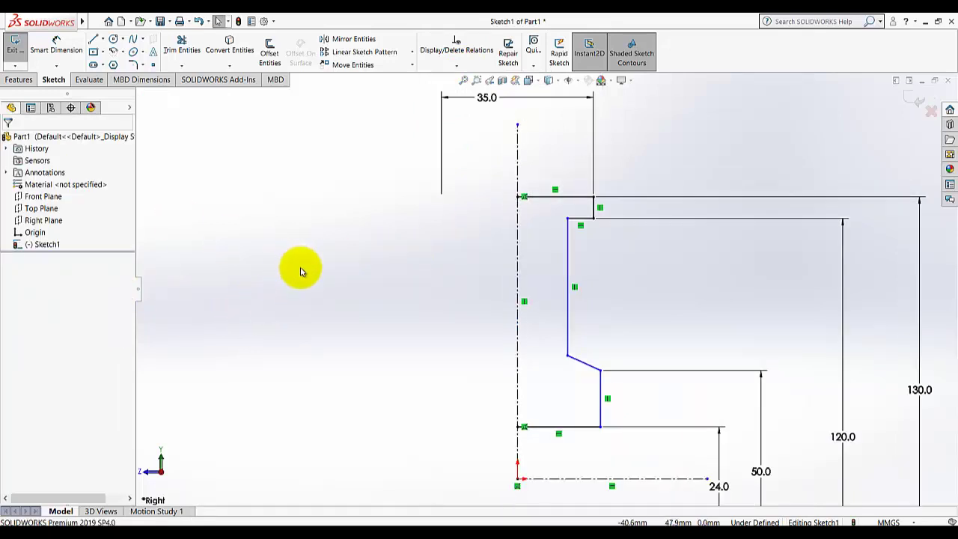
scroll(746, 352, "up", 2)
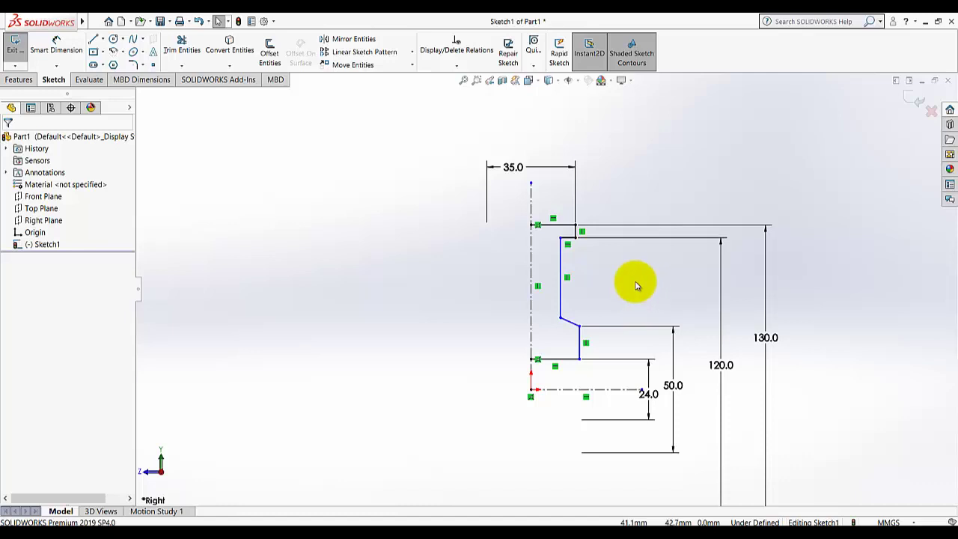
Dimension the inner vertical web line 9.0 mm from the vertical centerline
left_click(59, 46)
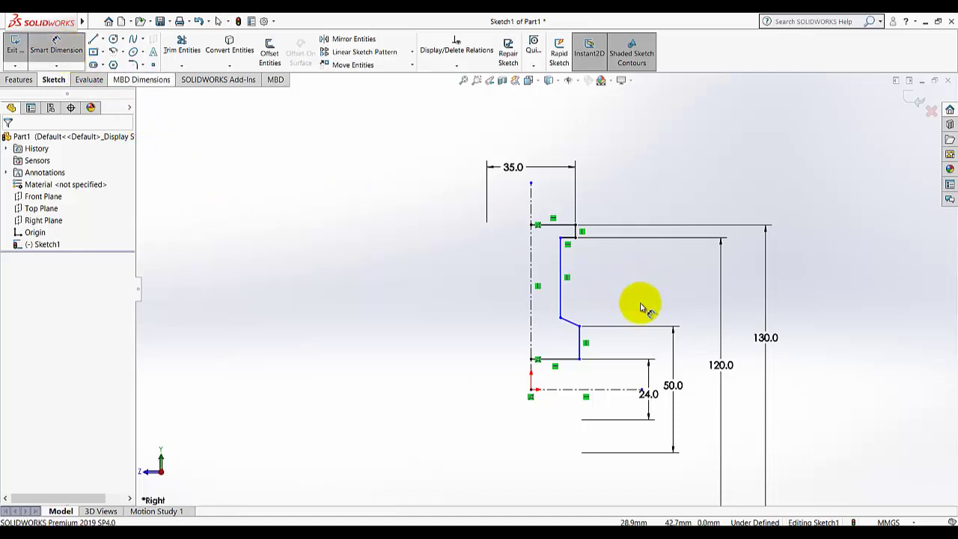
left_click(559, 271)
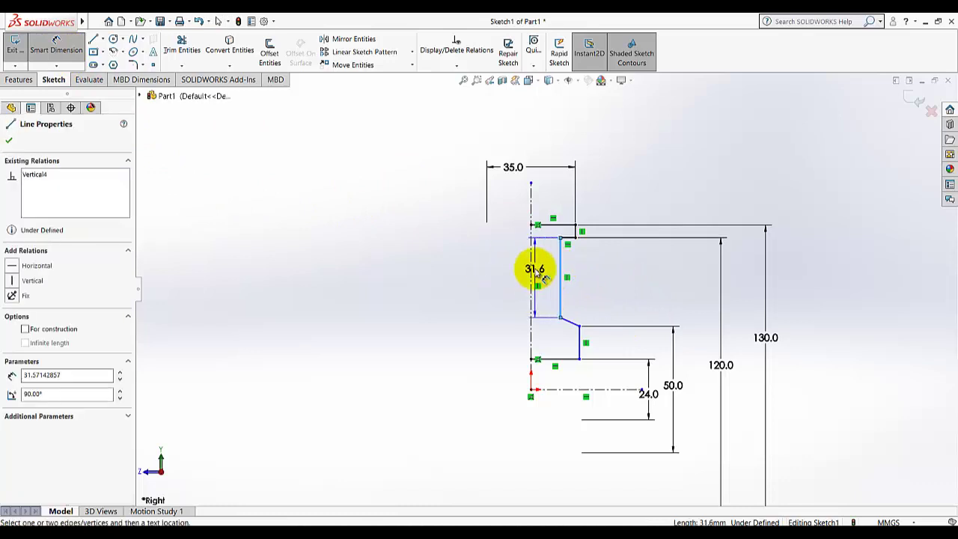
left_click(531, 273)
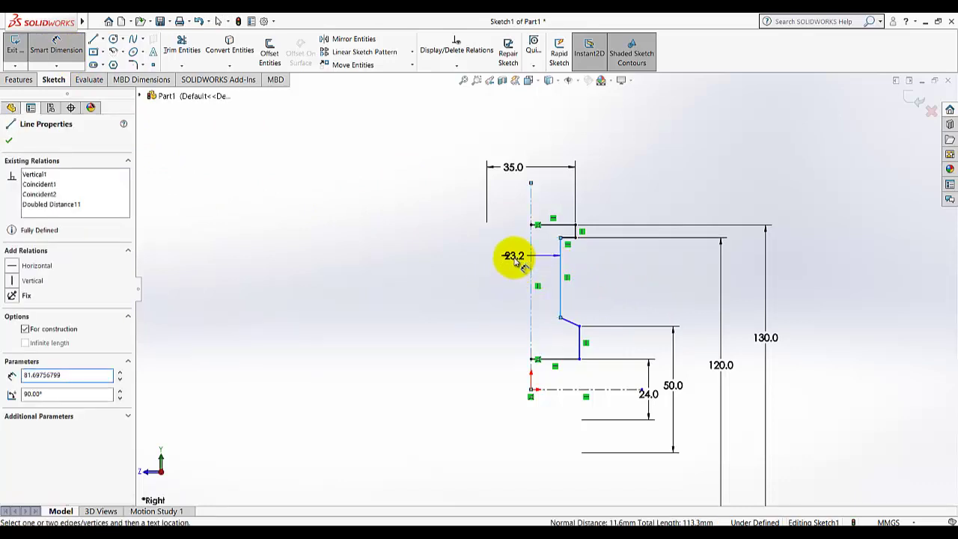
left_click(515, 258)
key("Return")
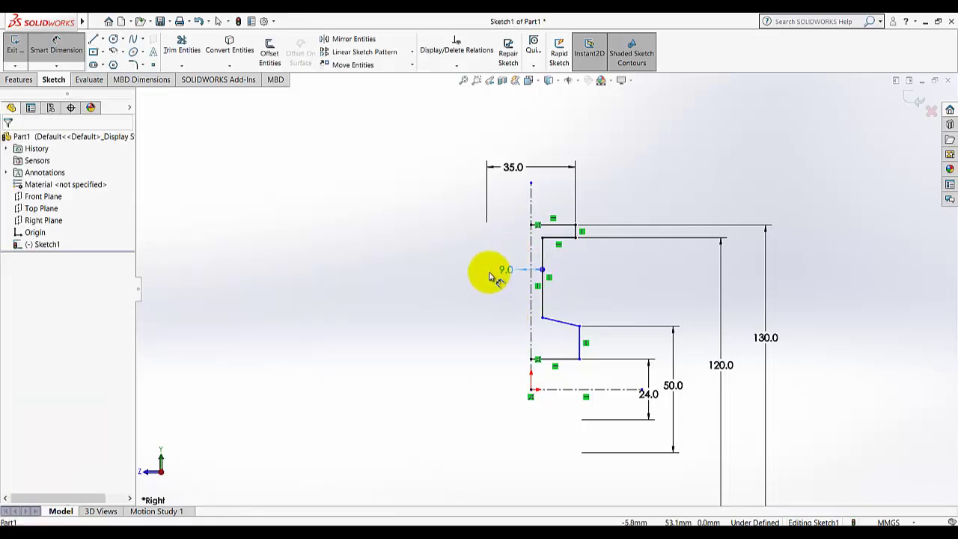
left_click(467, 280)
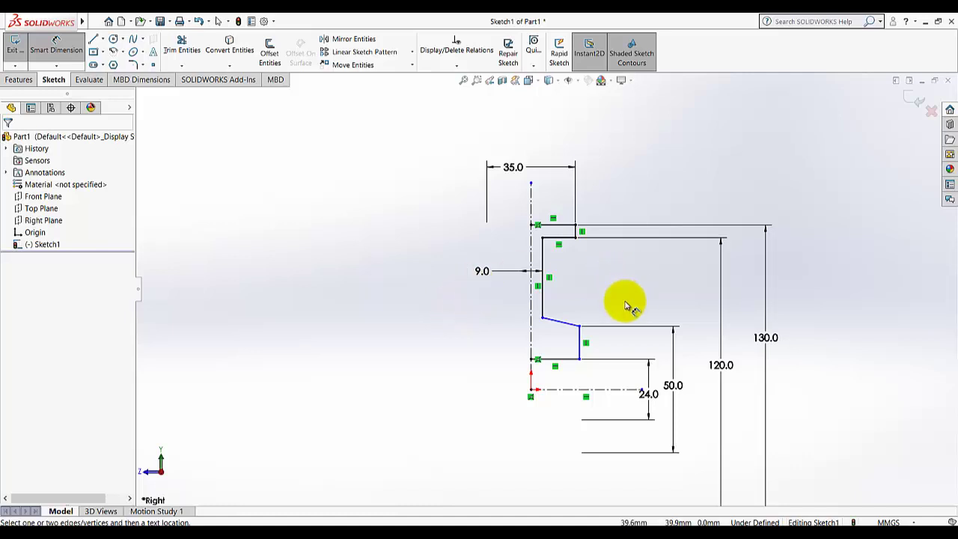
Set the slanted flange line to 10° from the horizontal line
left_click(562, 326)
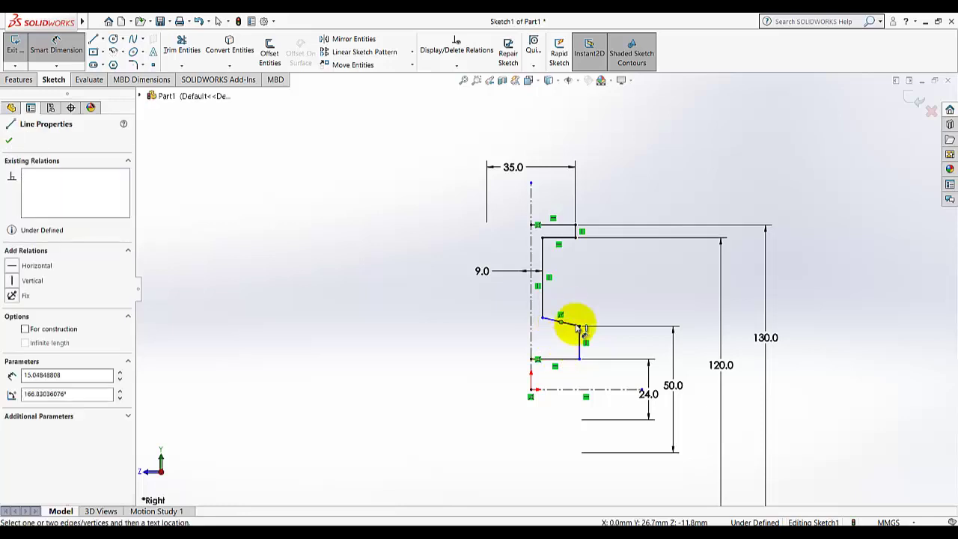
key("Escape")
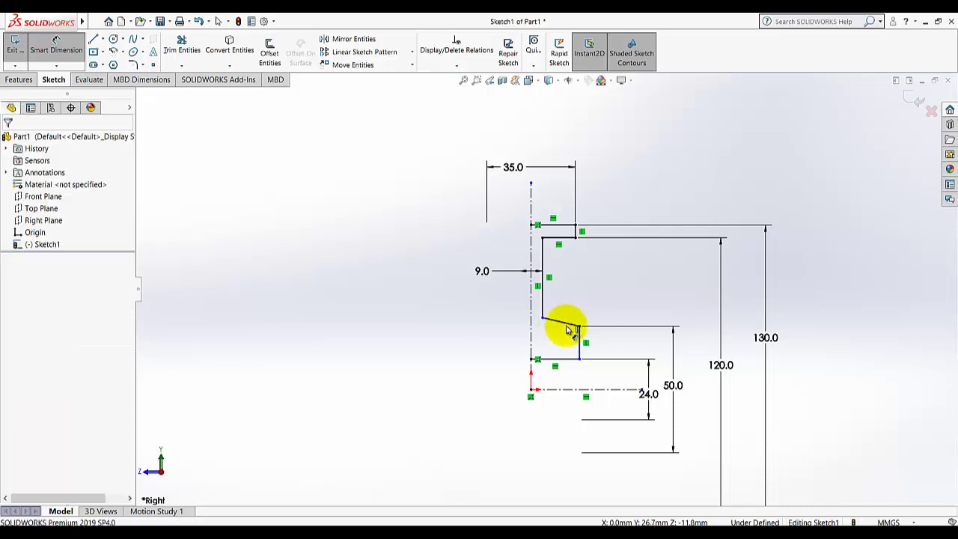
left_click(570, 329)
left_click(566, 361)
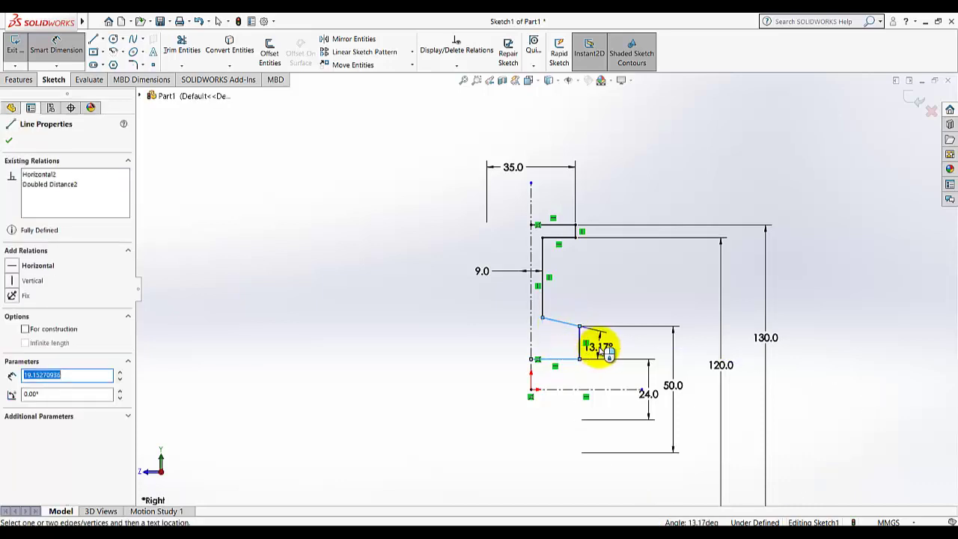
left_click(616, 351)
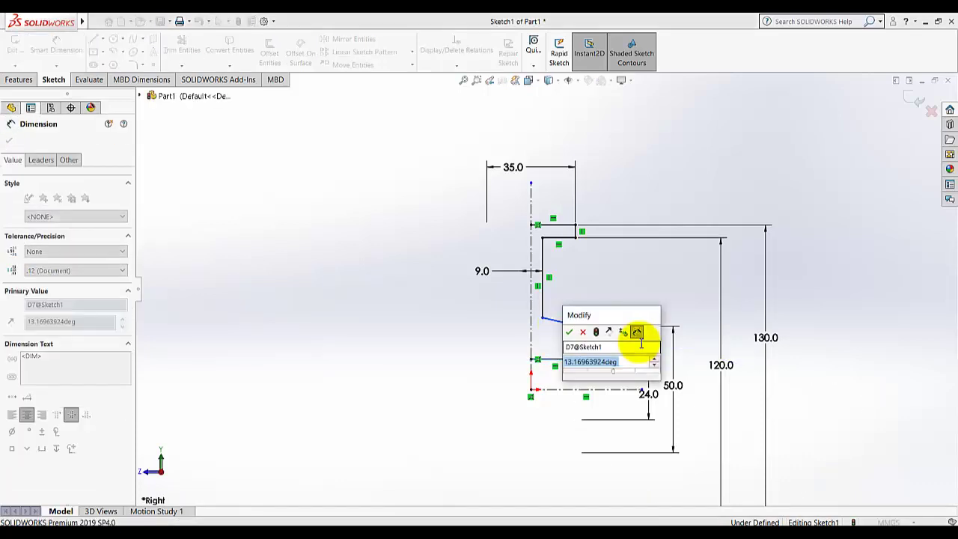
type("10")
key("Return")
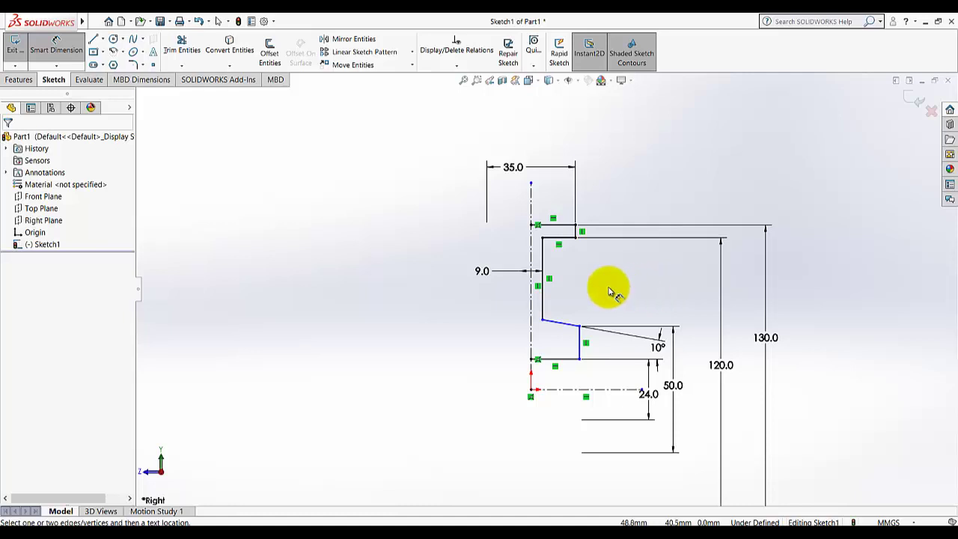
Dimension the bottom flange width as 46 mm from the centreline
left_click(580, 361)
left_click(530, 349)
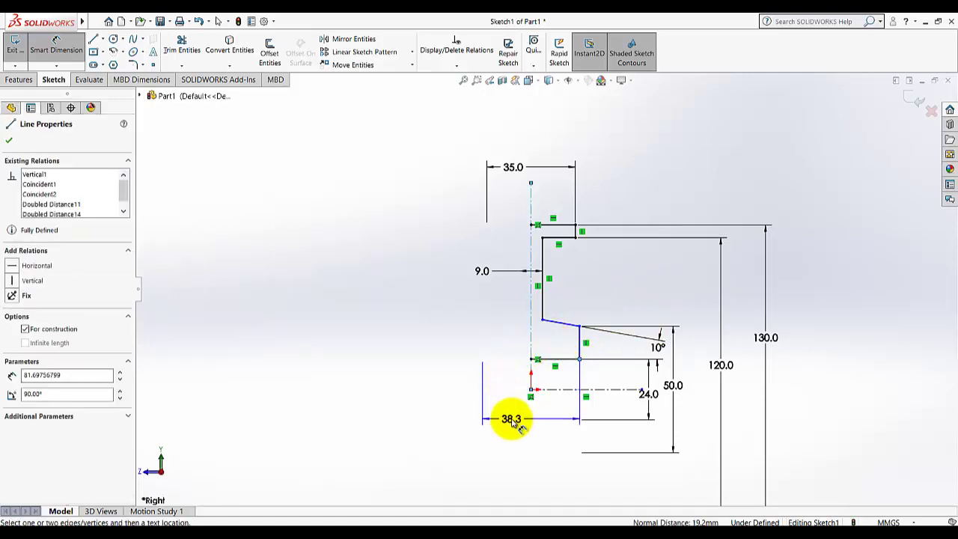
left_click(509, 423)
type("4")
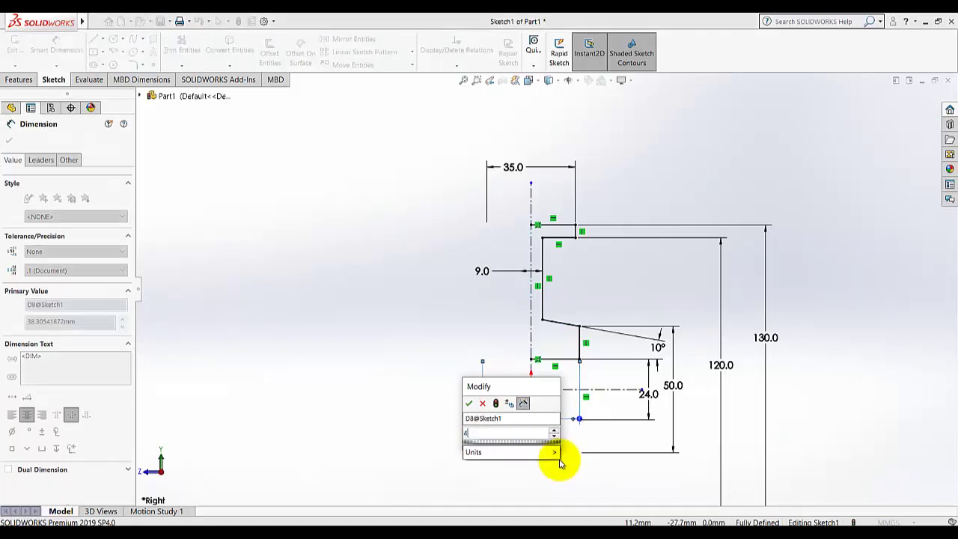
type("6")
key("Return")
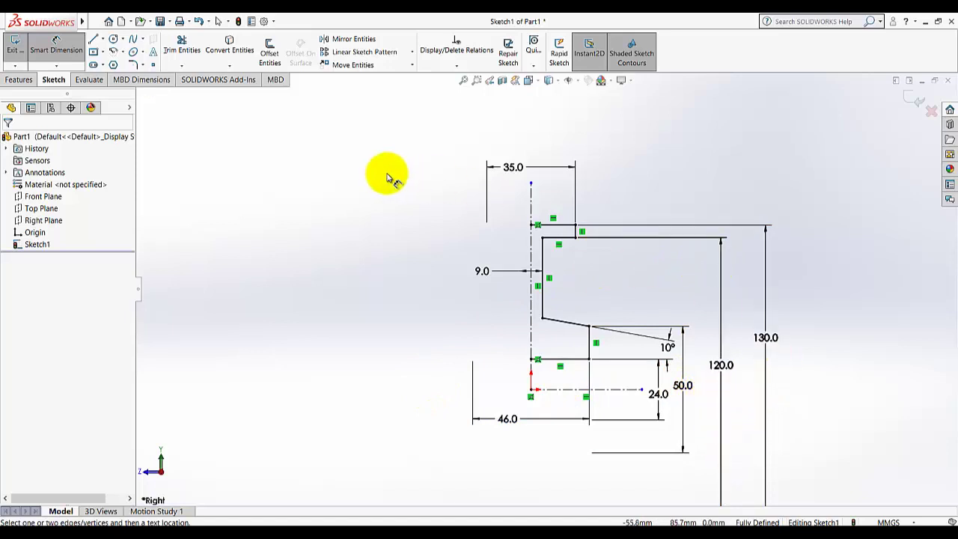
left_click(66, 47)
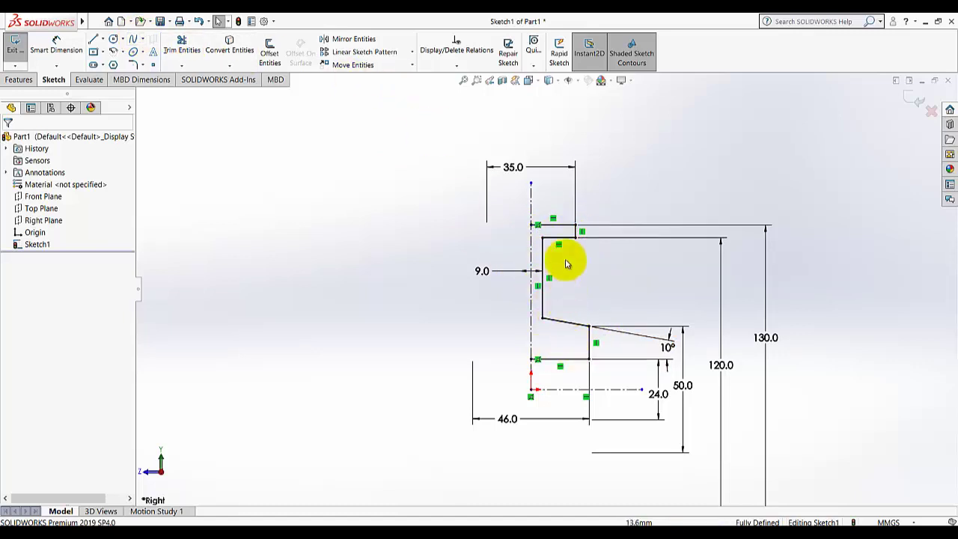
Select all the half-profile lines for Mirror Entities
left_click(354, 40)
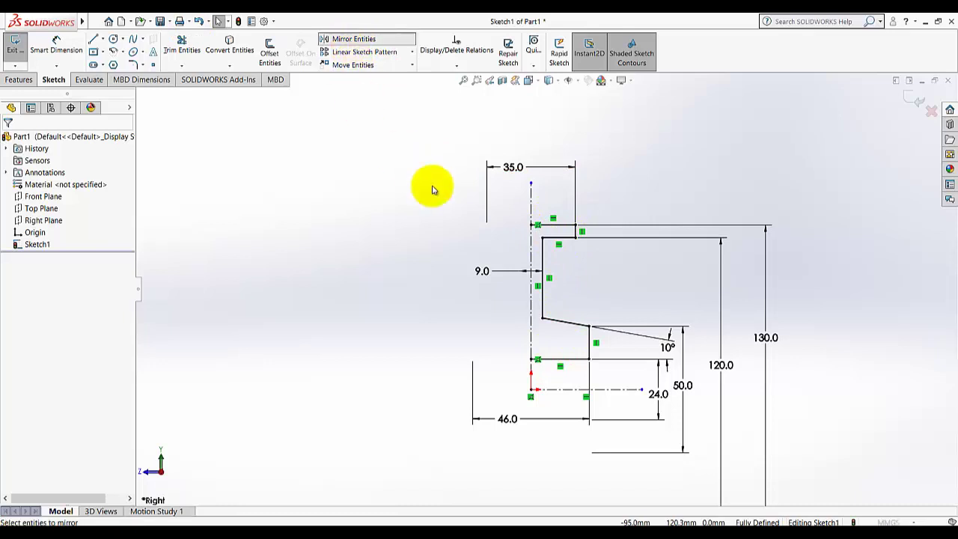
left_click(558, 226)
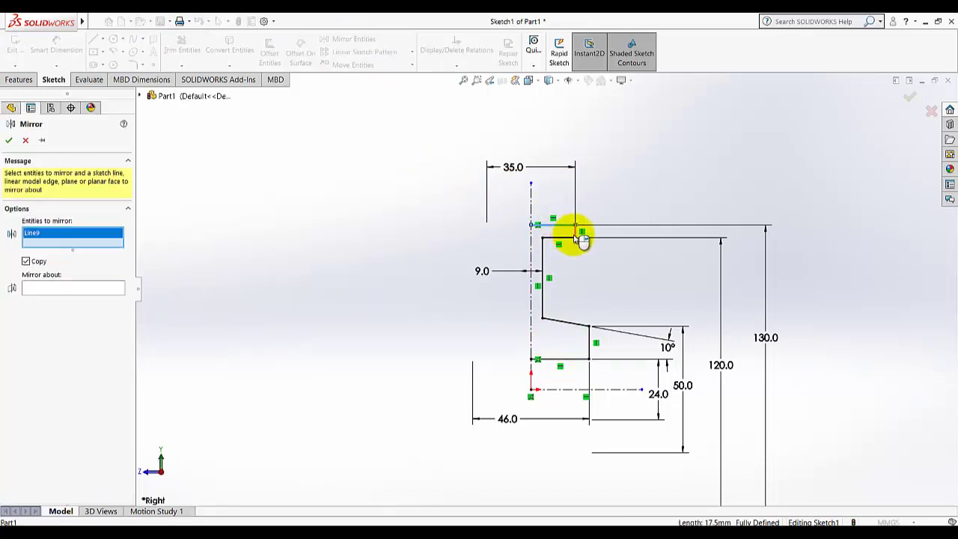
left_click(574, 234)
left_click(544, 259)
left_click(571, 323)
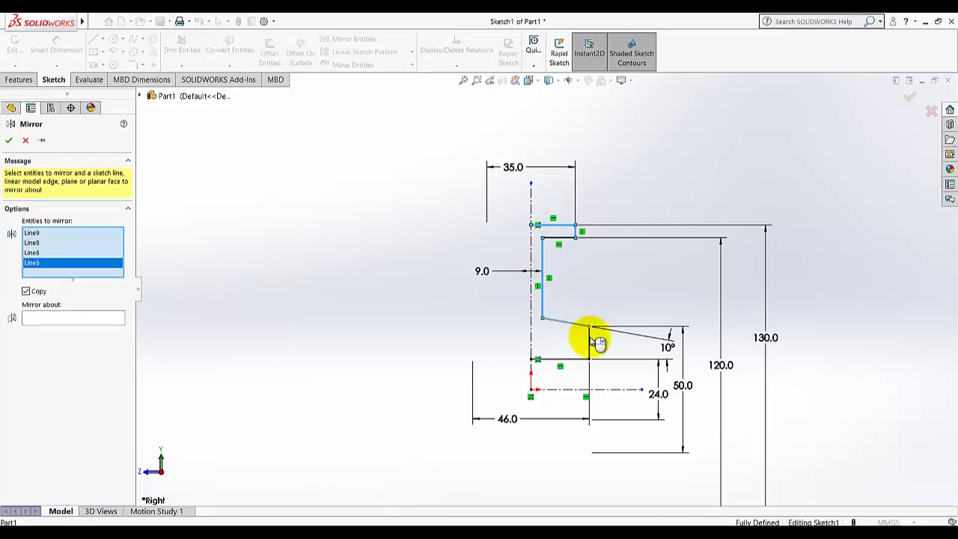
left_click(595, 344)
left_click(566, 359)
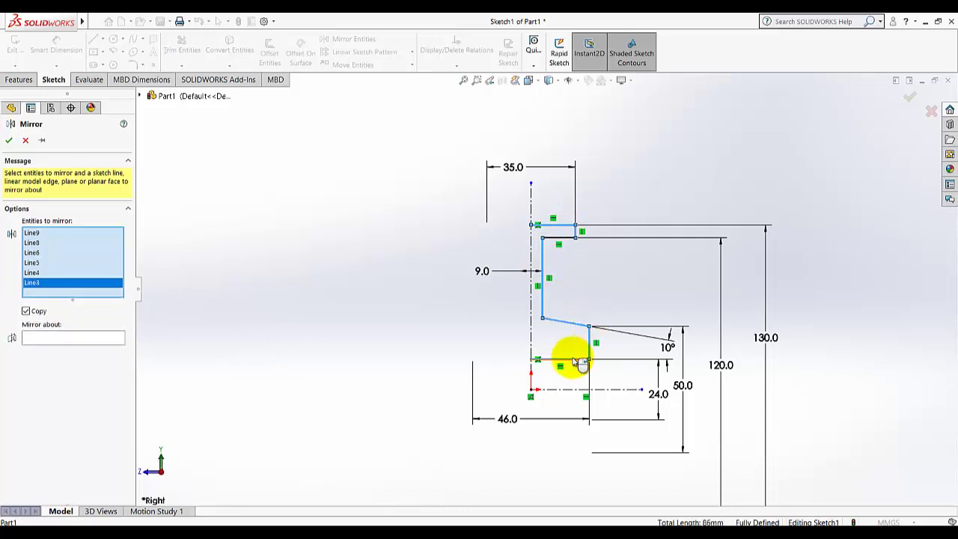
left_click(562, 239)
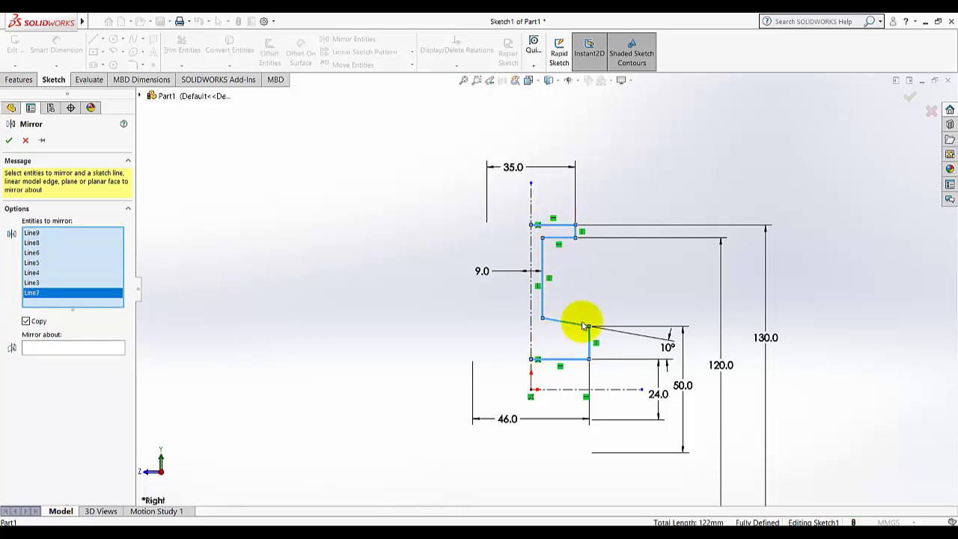
Mirror them about the vertical centreline and exit the sketch
left_click(58, 347)
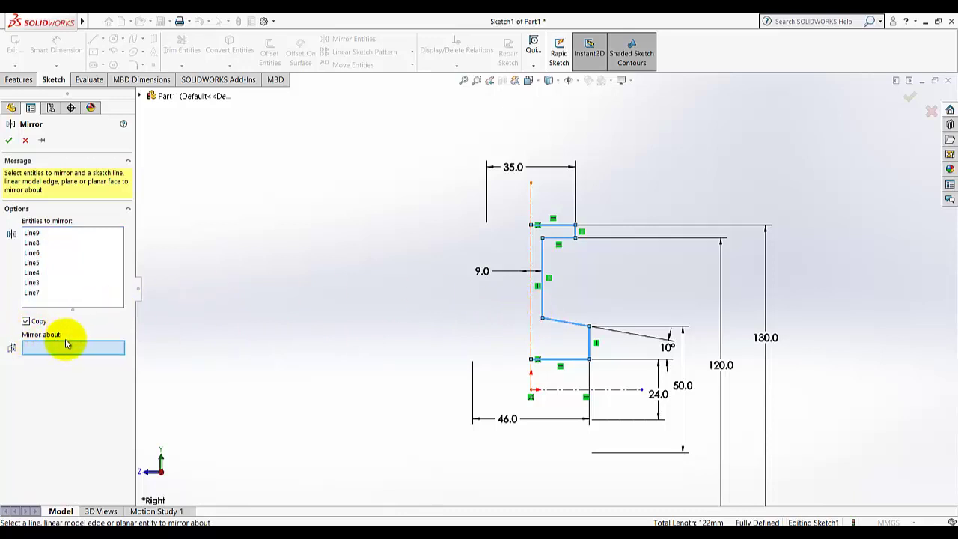
left_click(531, 295)
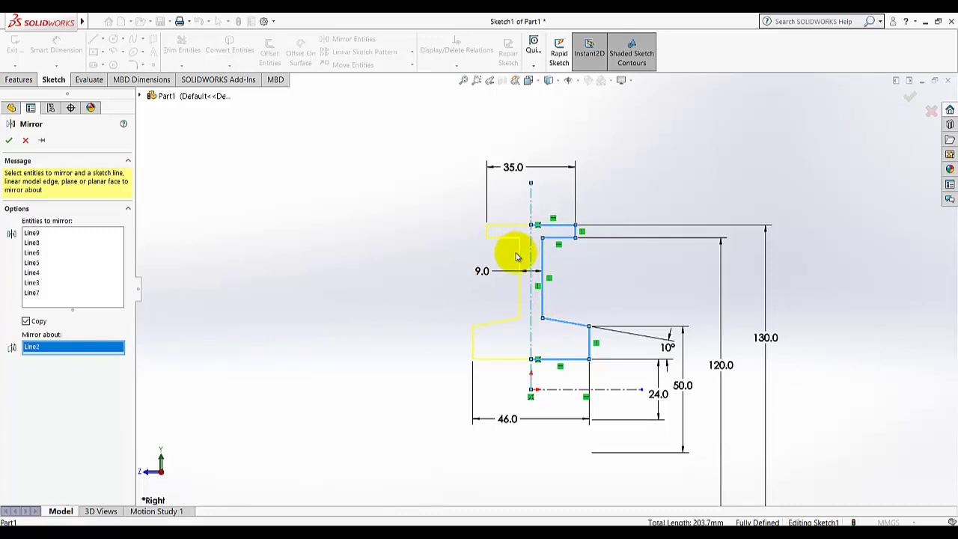
left_click(8, 140)
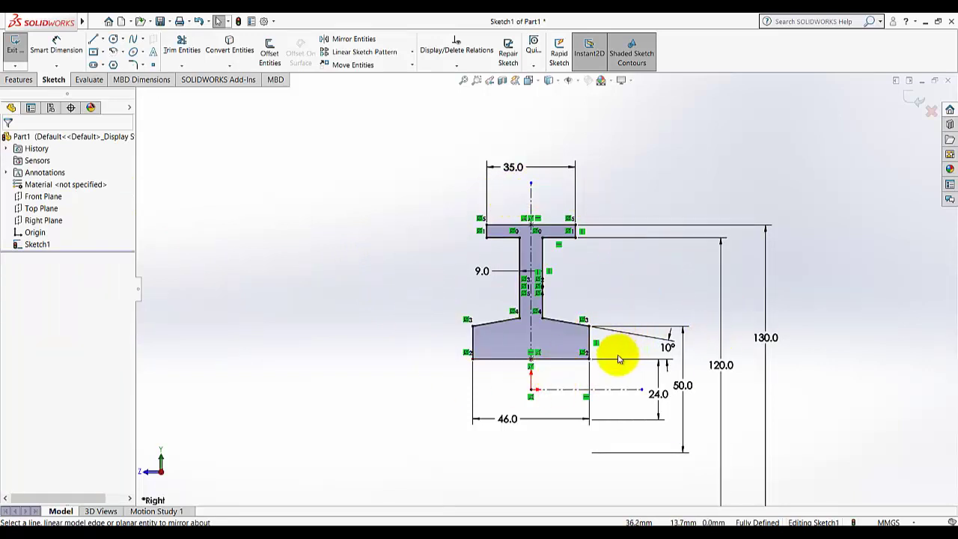
left_click(15, 46)
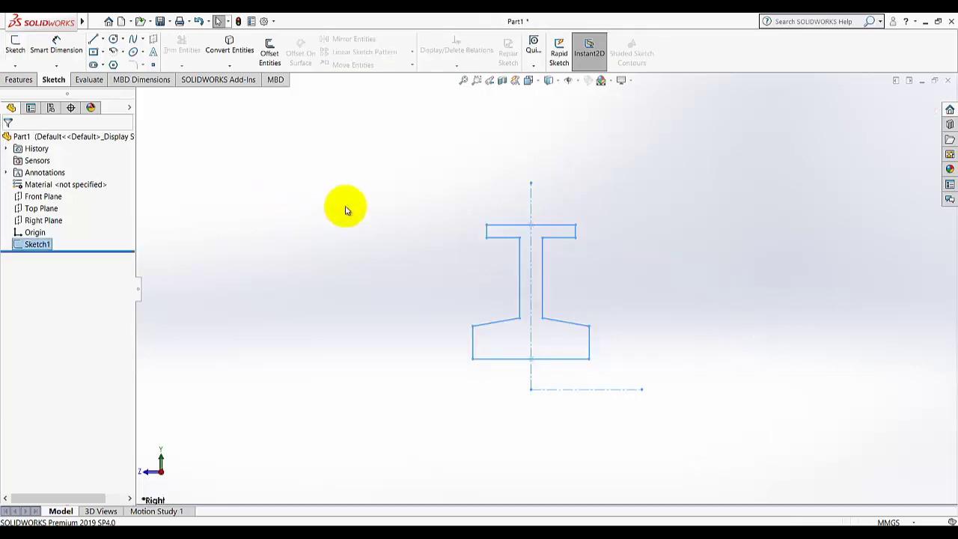
Revolve Sketch1 360° about the horizontal centerline to create Revolve1
left_click(10, 78)
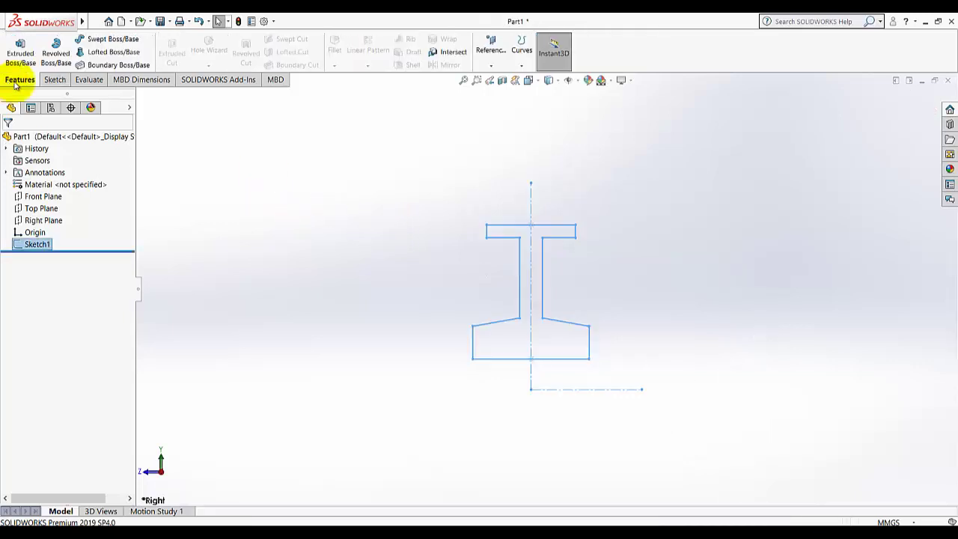
left_click(56, 53)
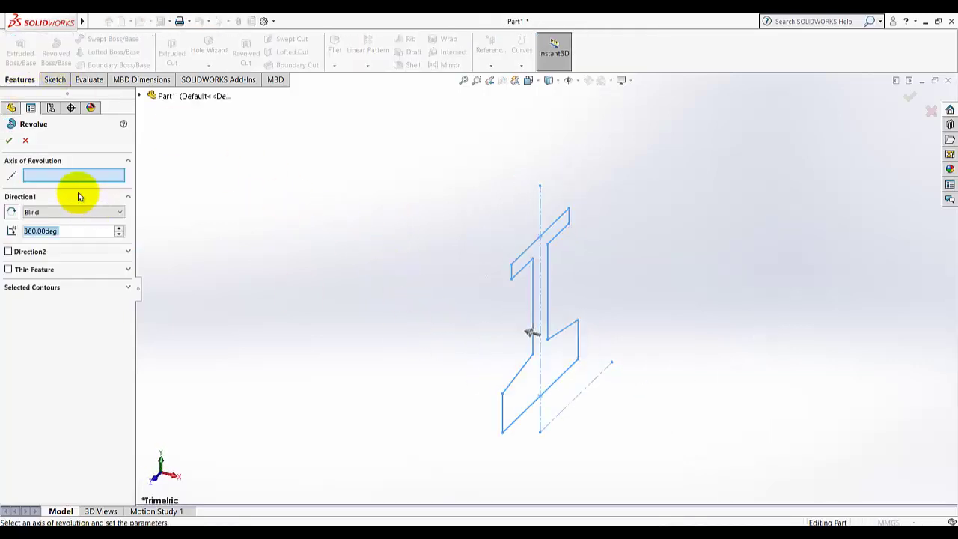
left_click(57, 177)
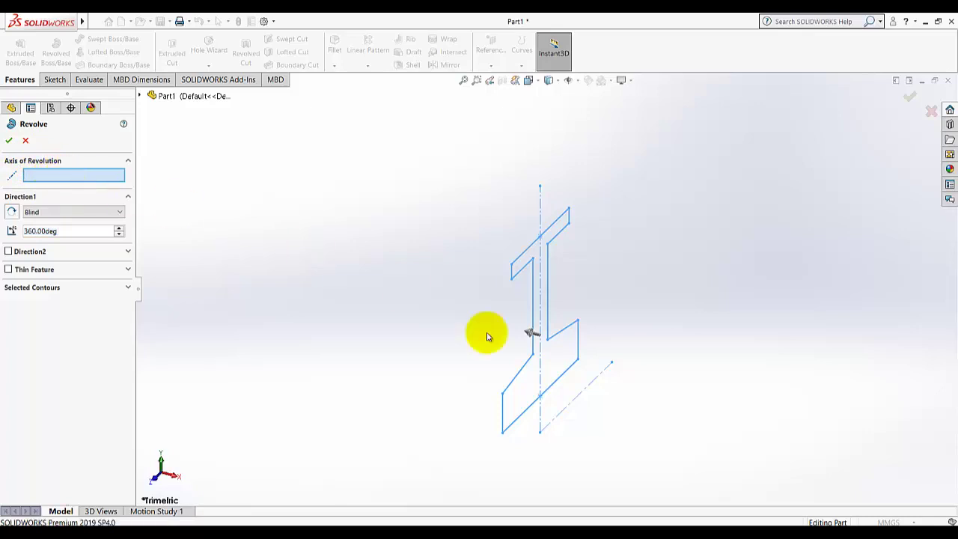
left_click(581, 401)
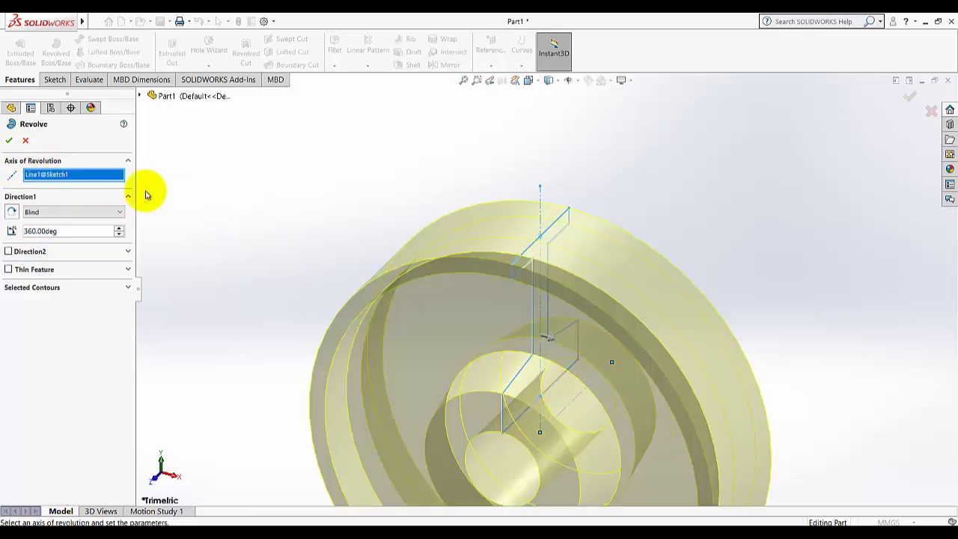
left_click(9, 140)
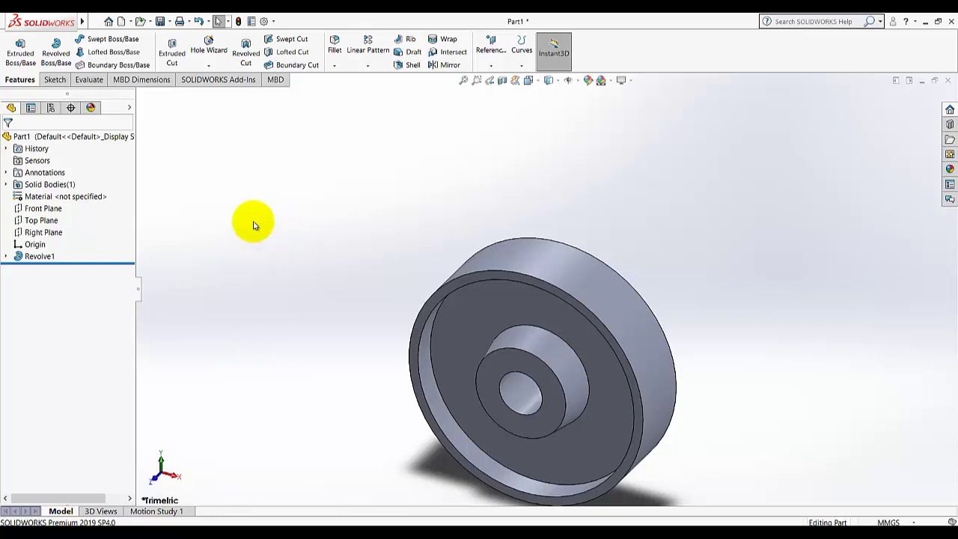
left_click(54, 80)
Start a sketch on the wheel's recessed face, view it normal, and draw a circle near the top
left_click(15, 46)
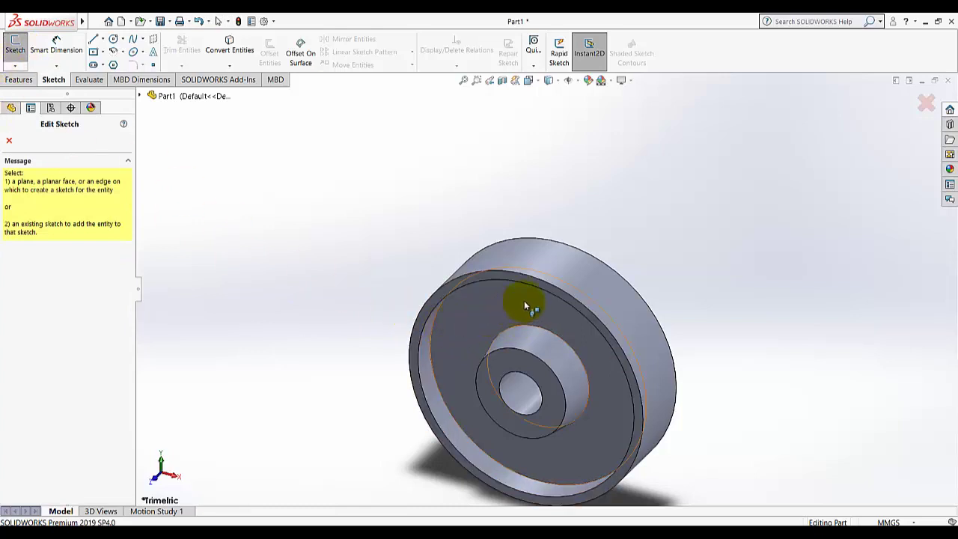
left_click(495, 298)
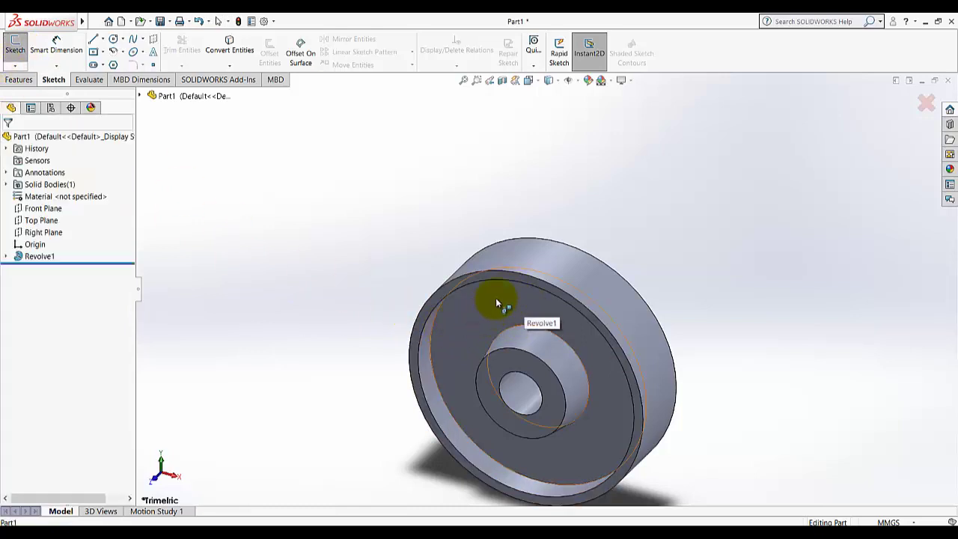
left_click(531, 80)
left_click(585, 139)
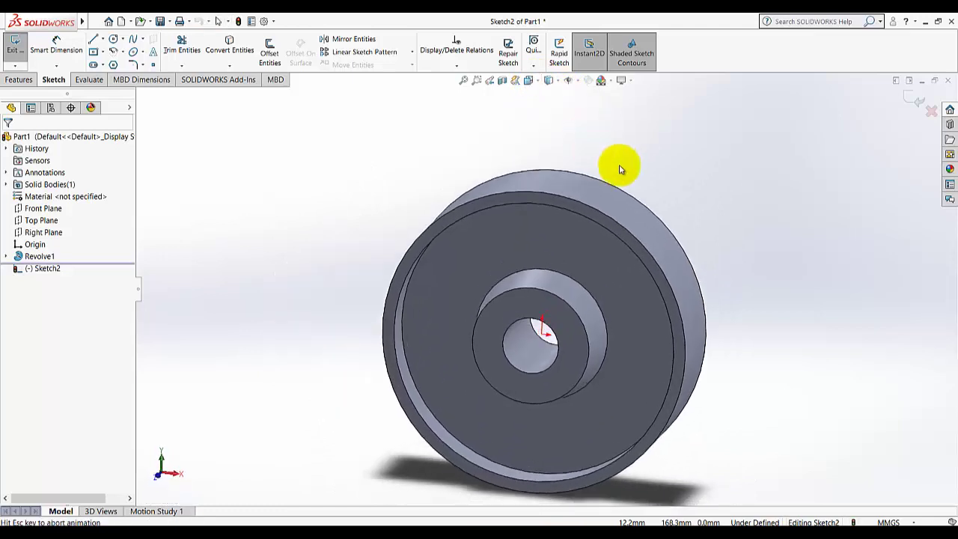
left_click(113, 41)
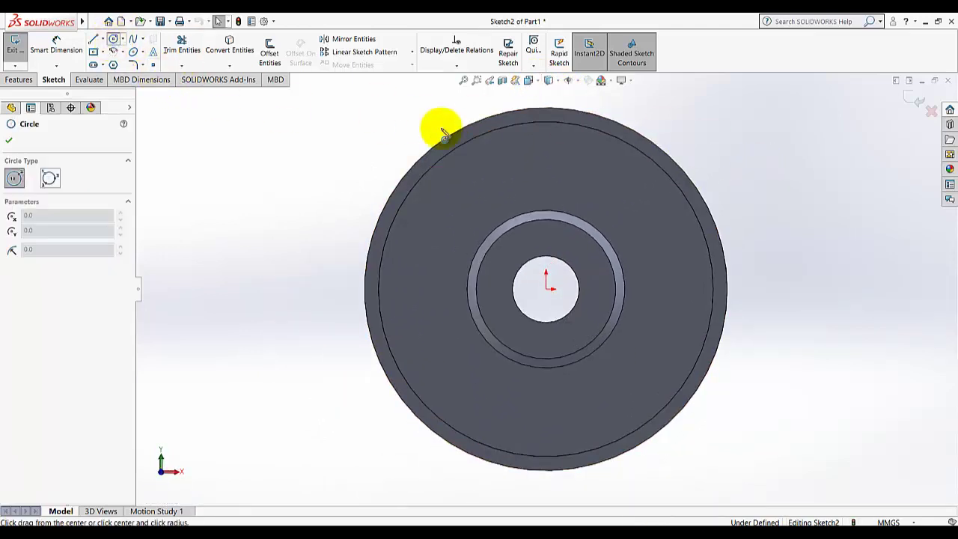
left_click(547, 150)
left_click(569, 171)
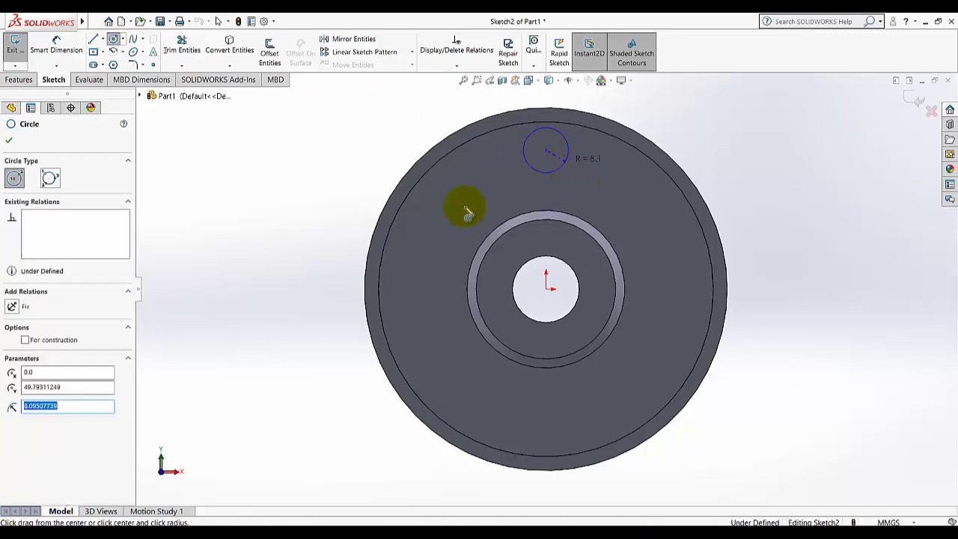
Dimension the circle's diameter to 20 mm
left_click(56, 45)
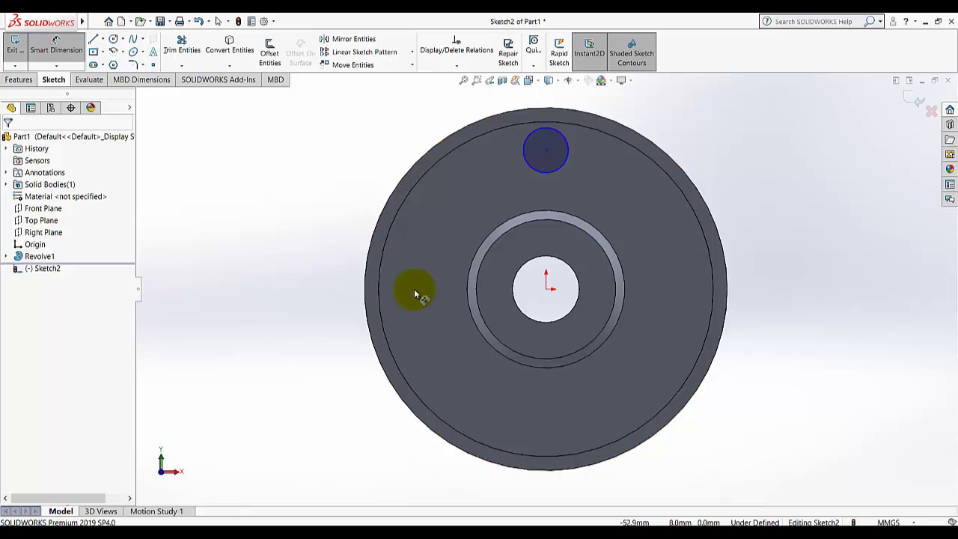
left_click(569, 142)
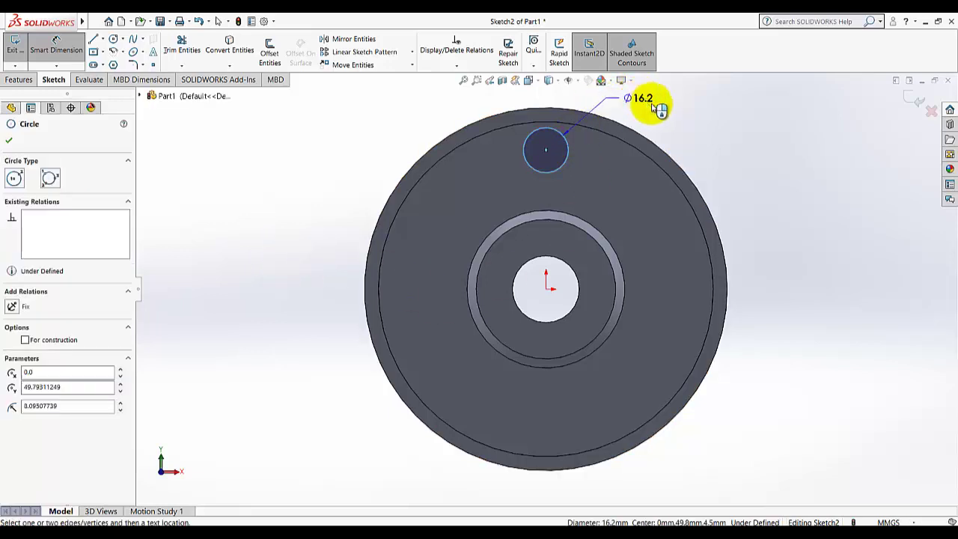
left_click(715, 112)
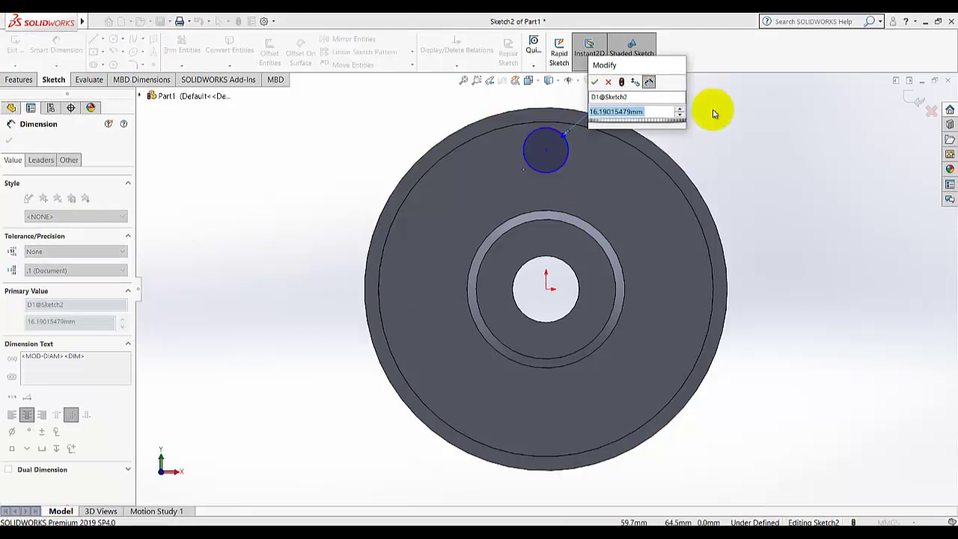
type("20")
key("Return")
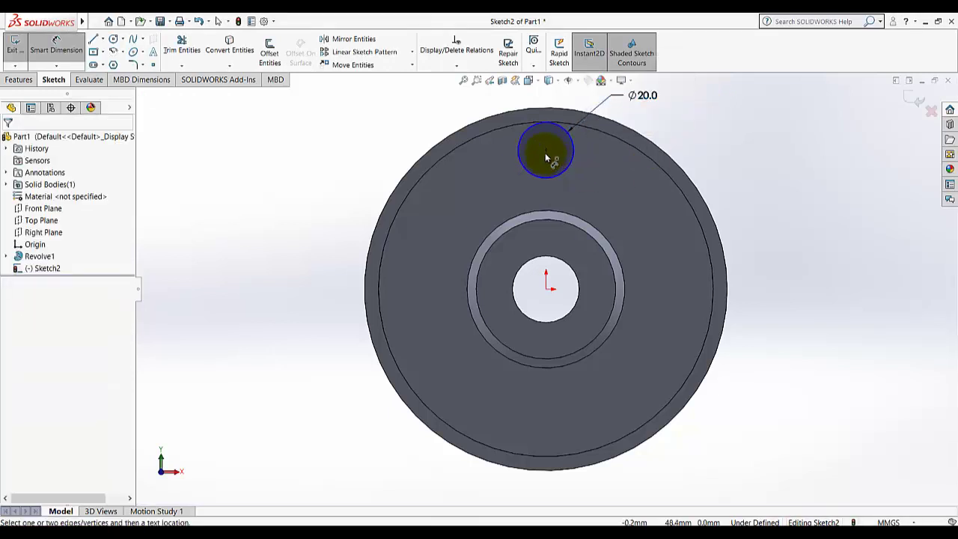
Dimension the circle centre 42.5 mm vertically above the origin
left_click(546, 152)
left_click(546, 289)
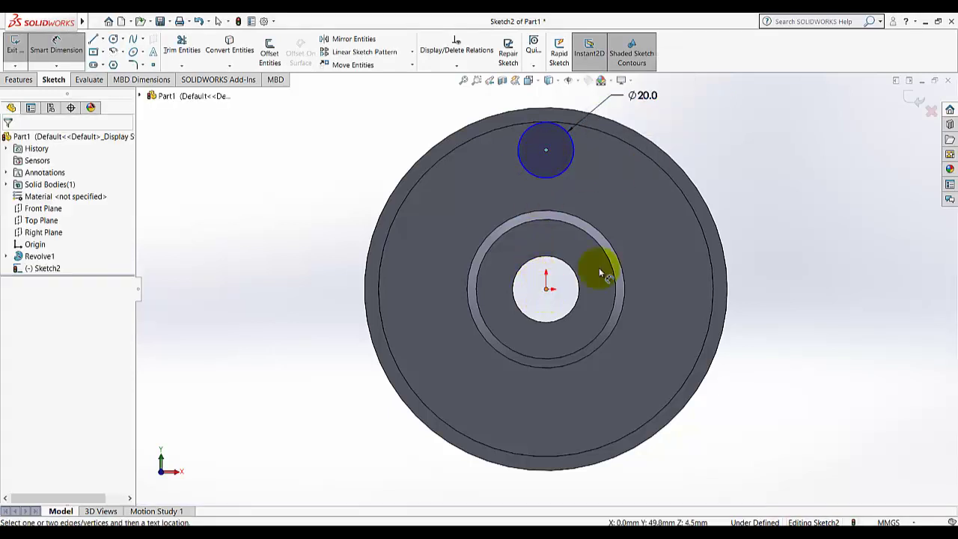
left_click(740, 226)
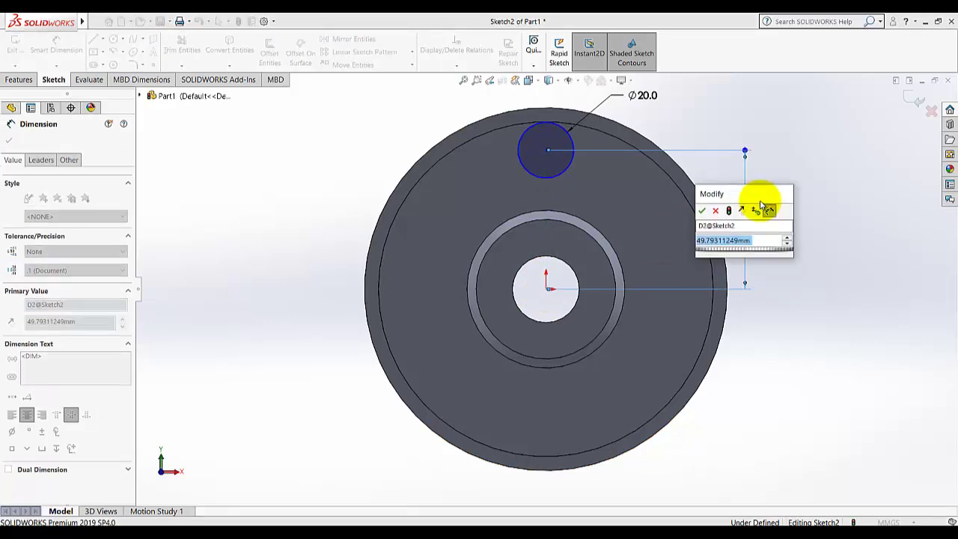
type("42.5")
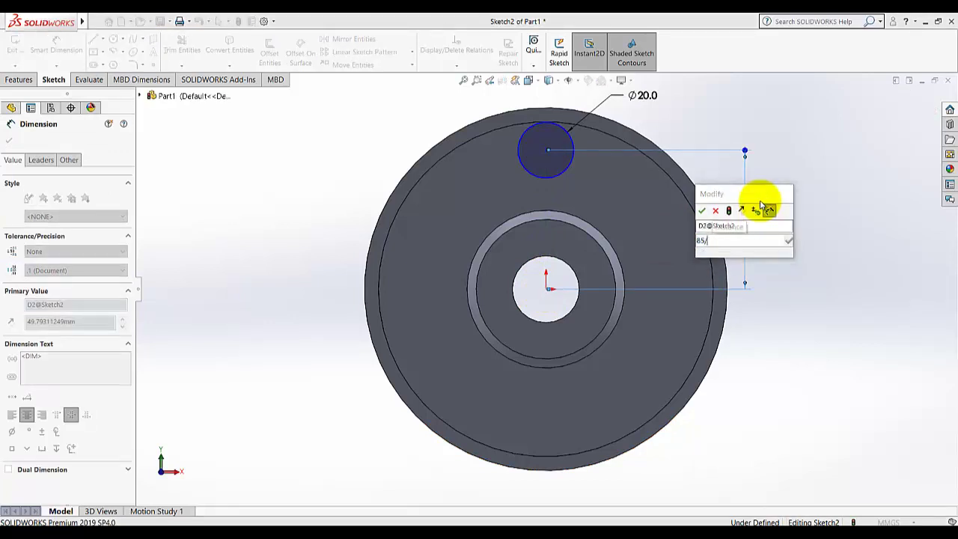
key("Return")
left_click(819, 238)
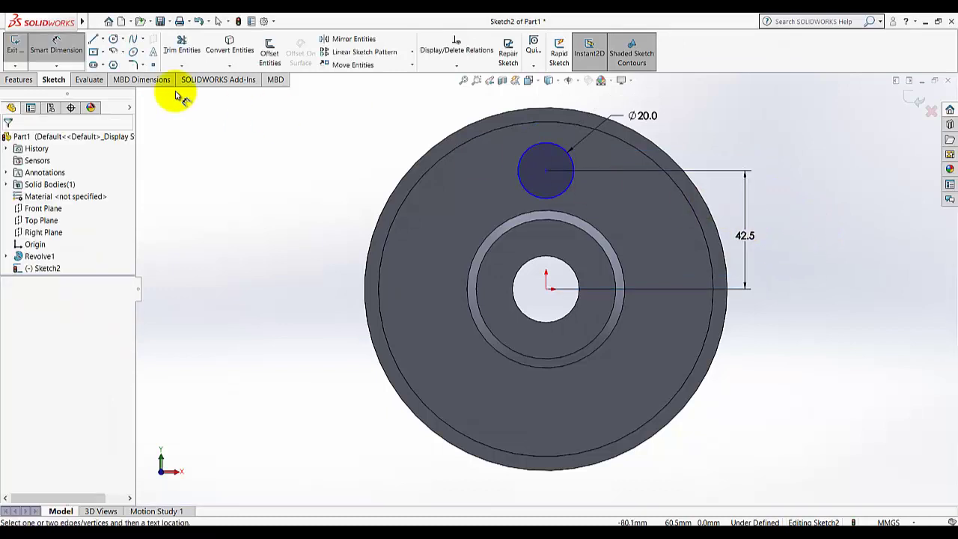
left_click(60, 45)
Add a Vertical relation between the circle centre and the origin, then exit the fully defined sketch
left_click(456, 65)
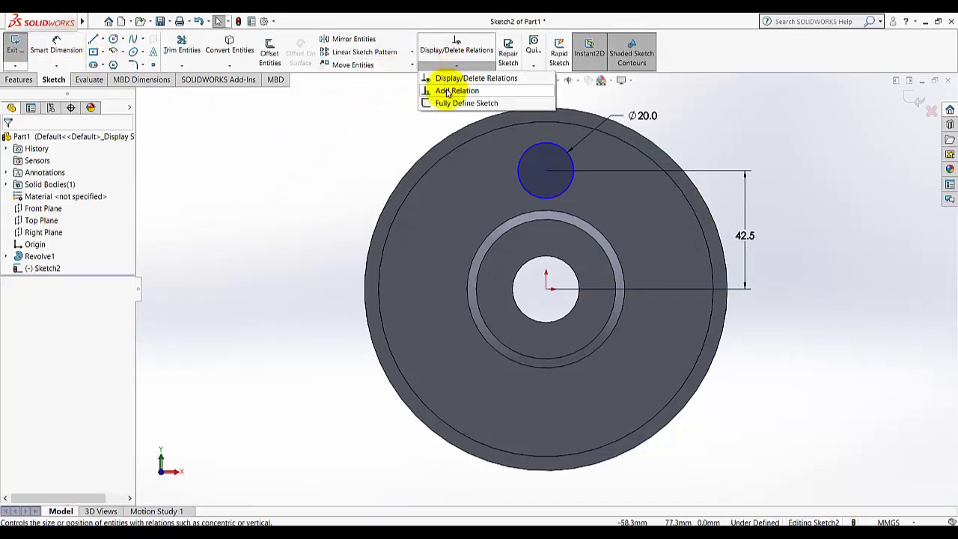
left_click(447, 90)
left_click(547, 171)
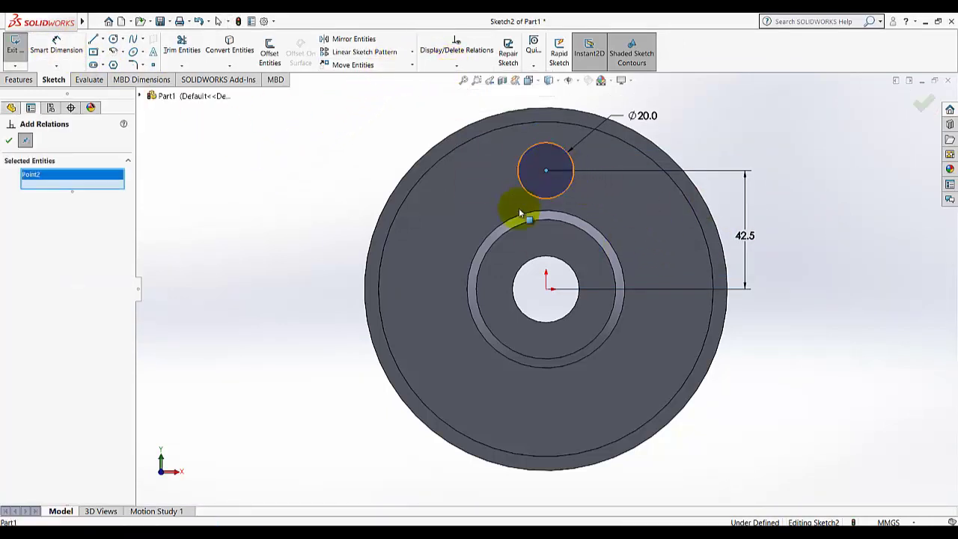
left_click(547, 289)
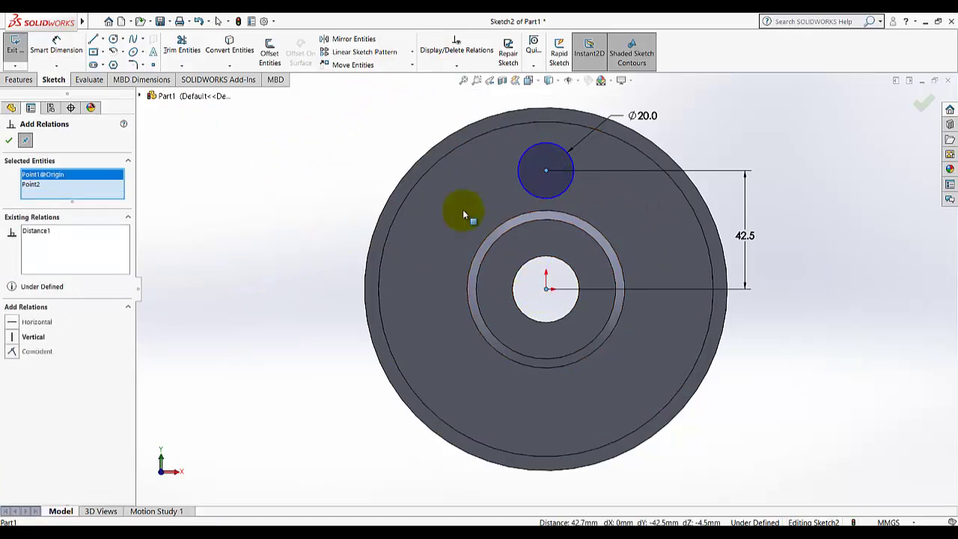
left_click(12, 338)
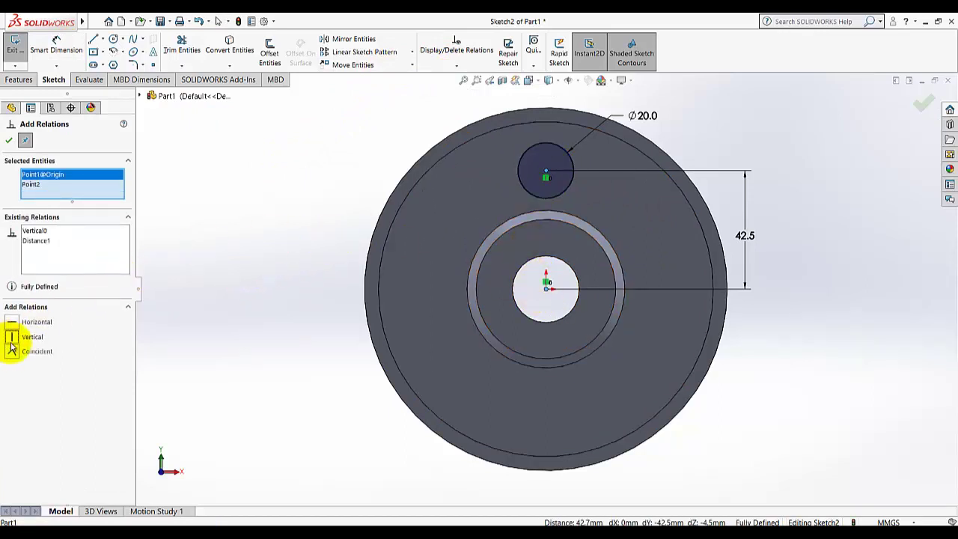
left_click(9, 142)
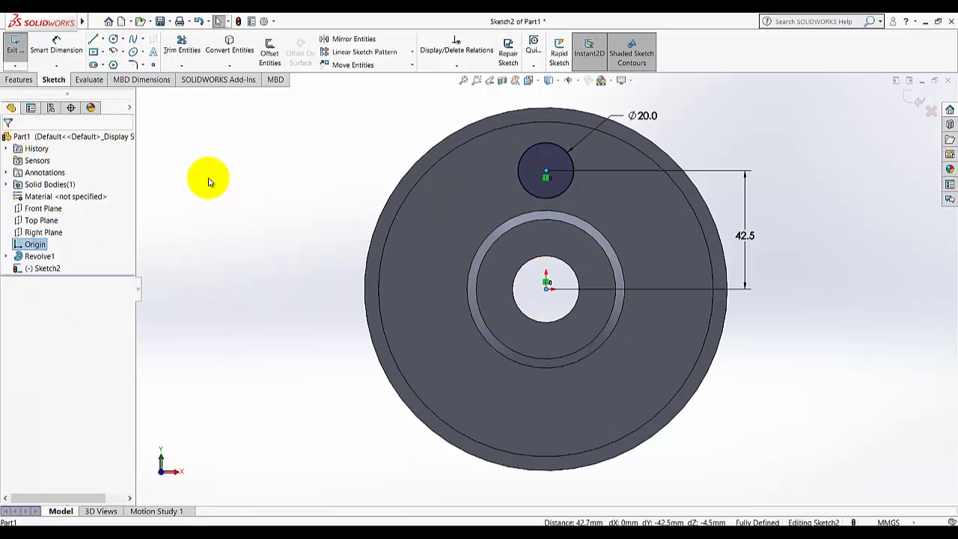
left_click(15, 46)
Extruded Cut the Ø20 circle Through All to make the first hole
left_click(19, 81)
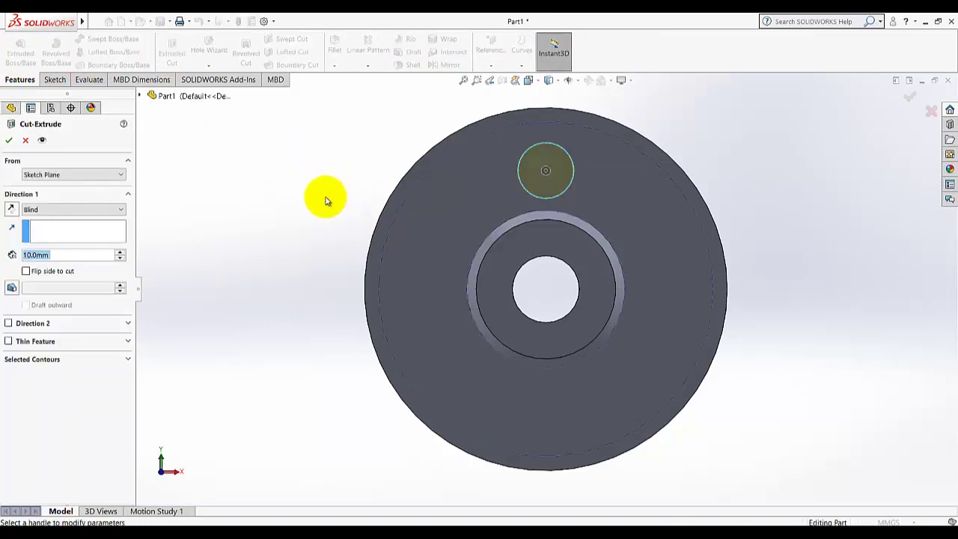
left_click(40, 211)
left_click(67, 230)
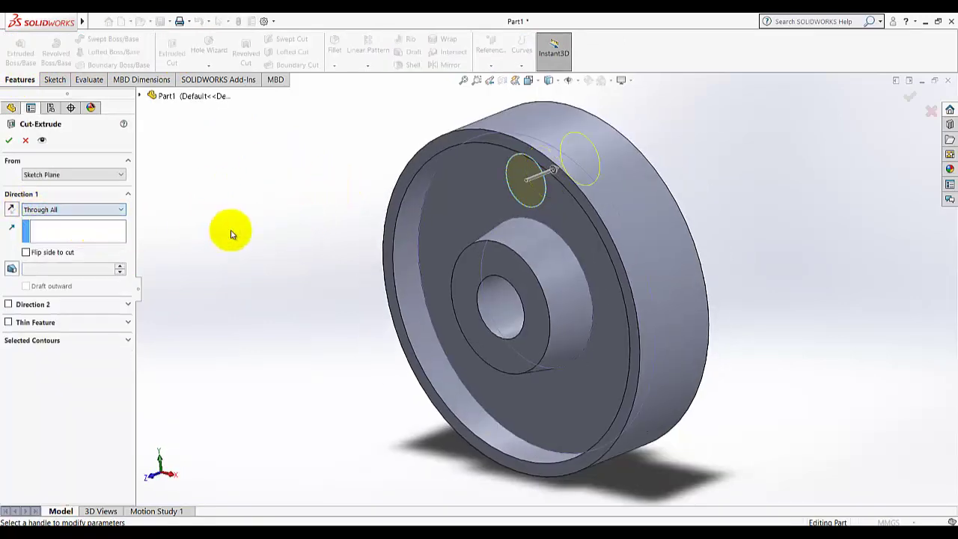
key("Return")
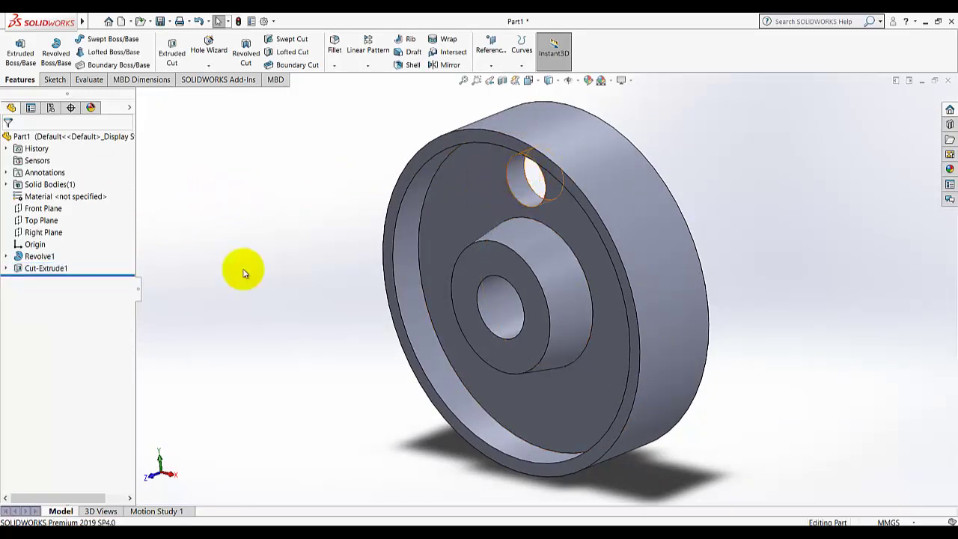
left_click(41, 268)
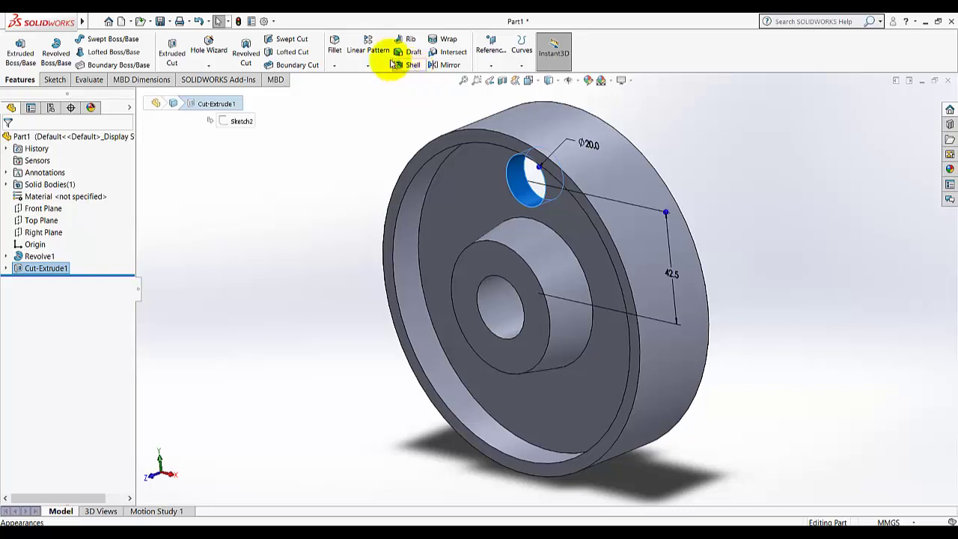
Circular-pattern the hole cut around the centre bore, 3 equally spaced instances over 360°
left_click(368, 65)
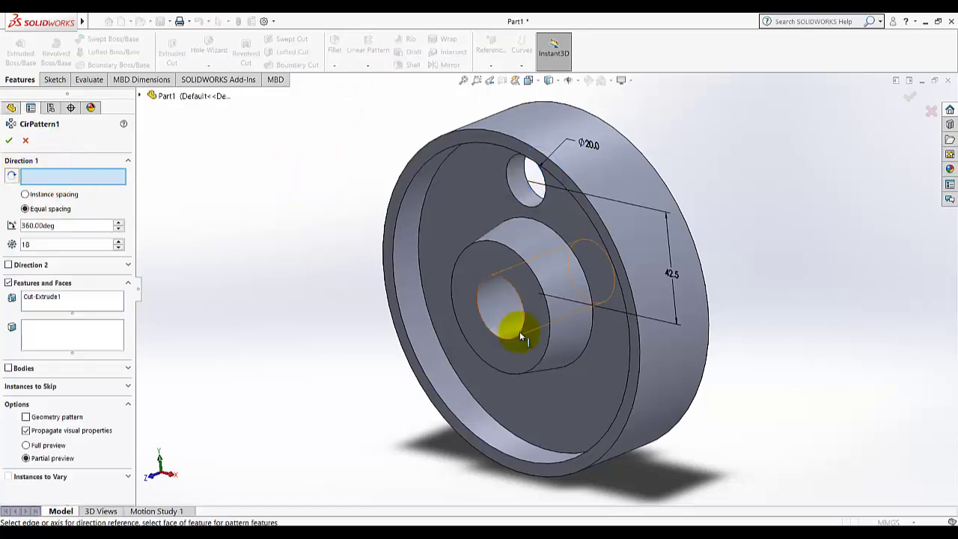
left_click(496, 308)
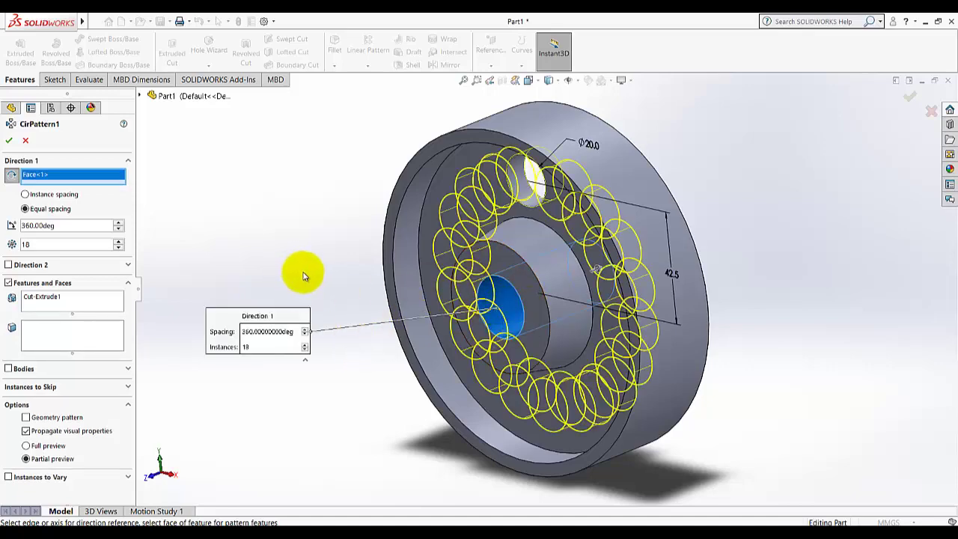
middle_click_drag(303, 276, 332, 278)
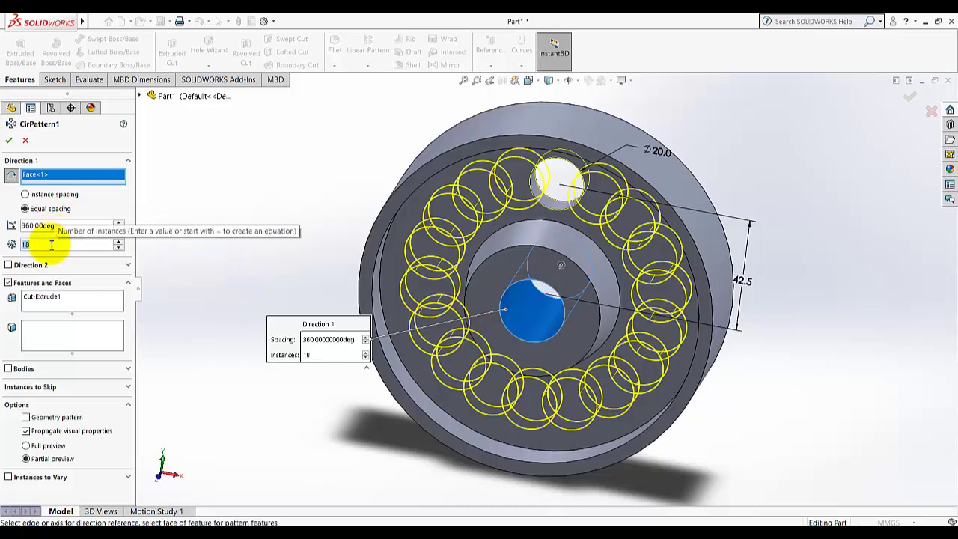
type("3")
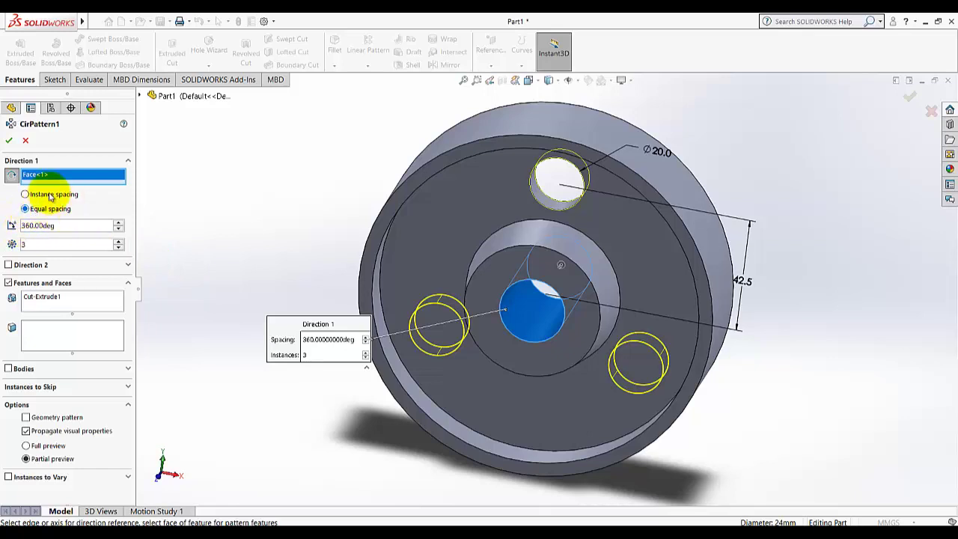
left_click(9, 141)
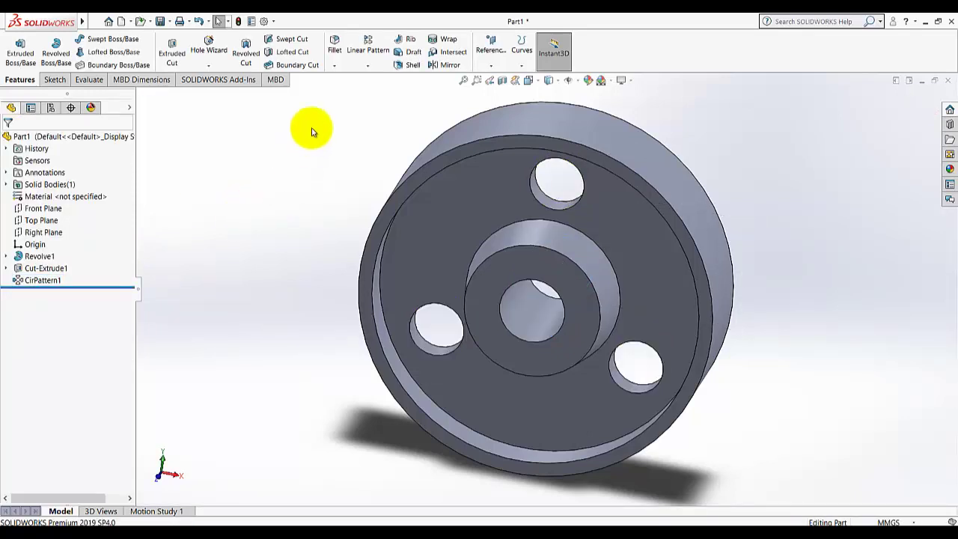
Fillet the two circular hub edges with a 2 mm radius
left_click(335, 65)
left_click(349, 79)
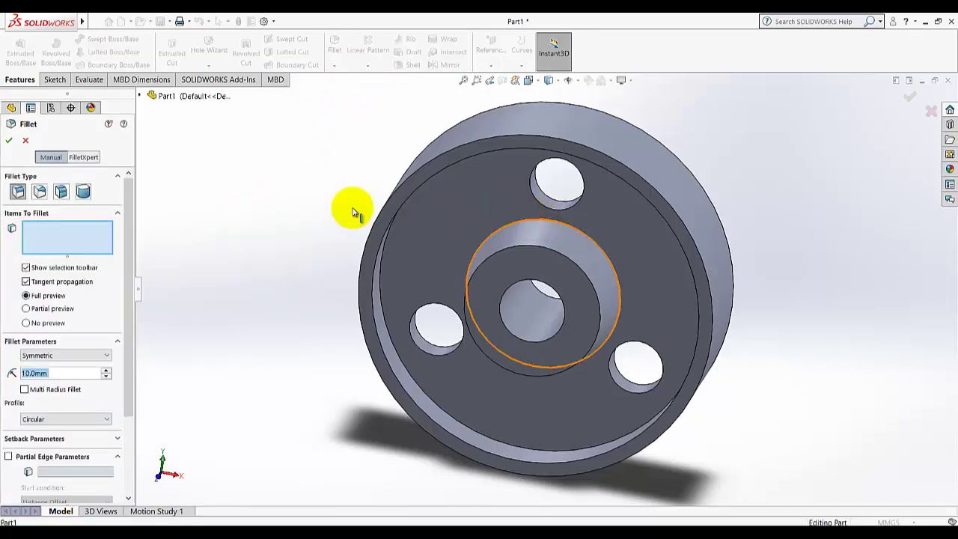
middle_click_drag(300, 235, 502, 286)
left_click(504, 285)
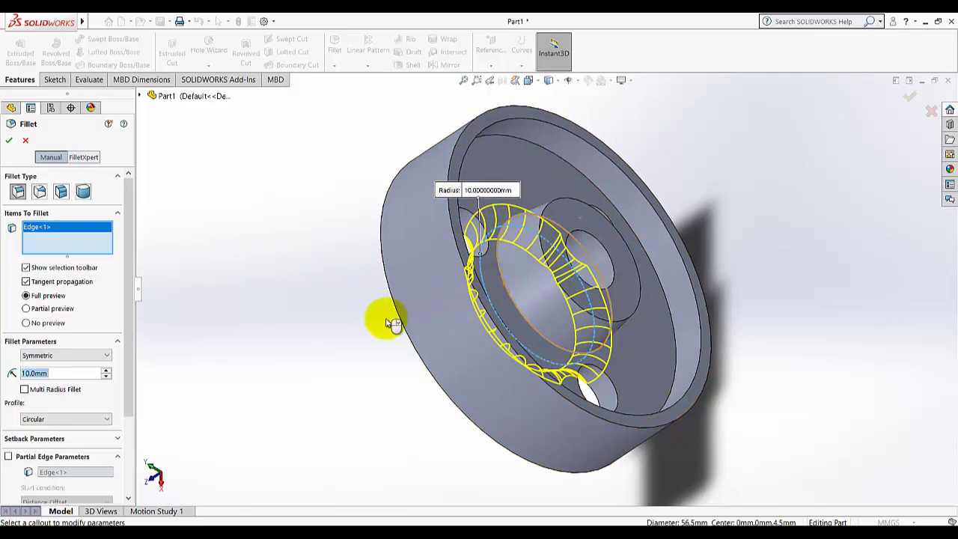
left_click(63, 374)
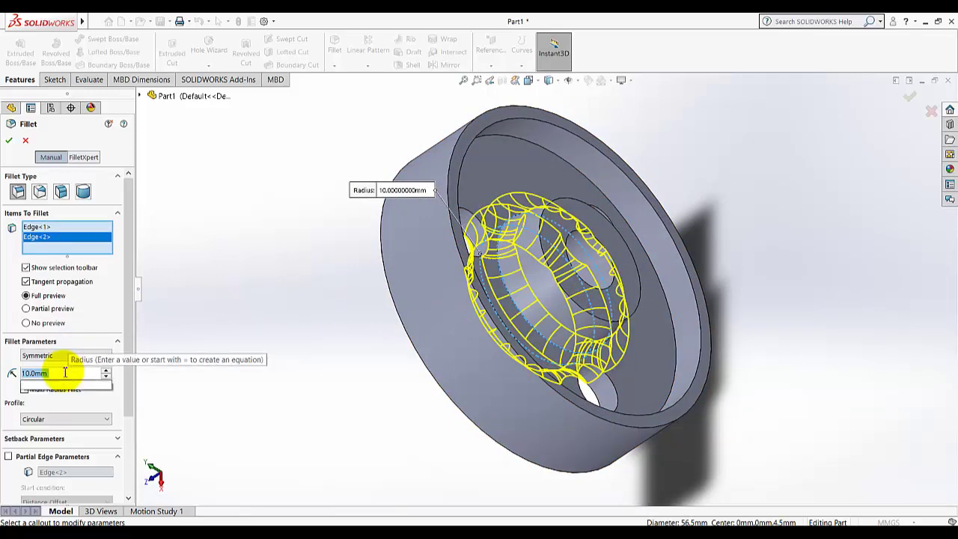
type("2")
key("Return")
left_click(9, 142)
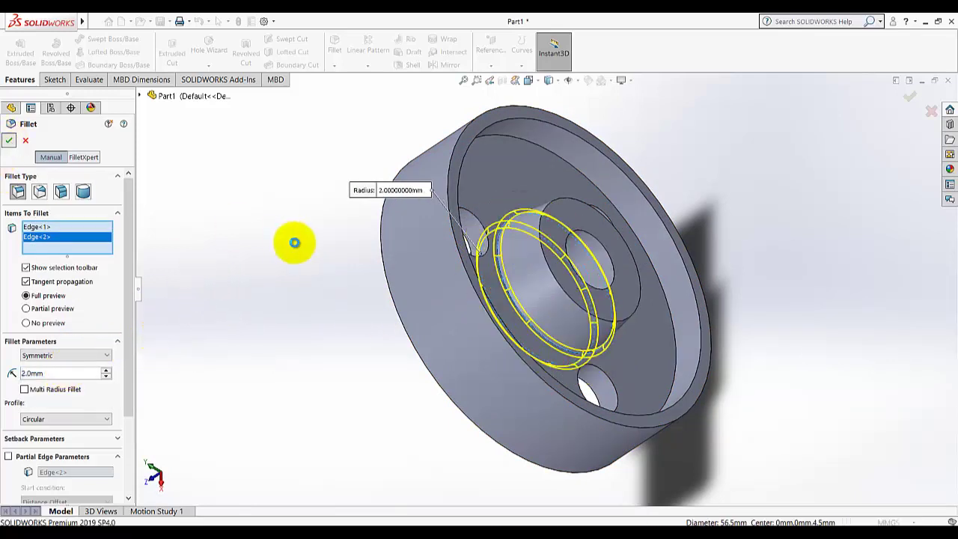
middle_click_drag(328, 241, 381, 167)
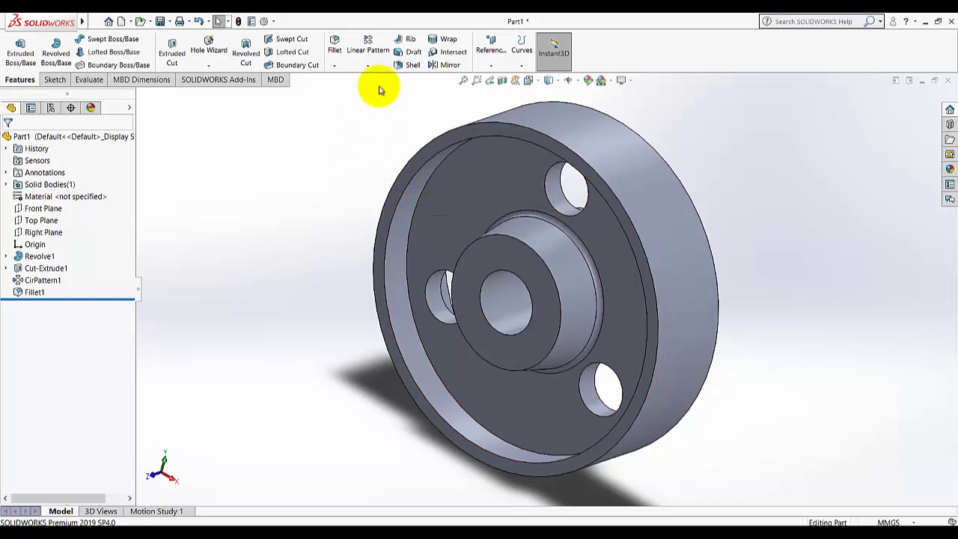
Switch the wheel to the Isometric view and open Edit Appearance
left_click(528, 80)
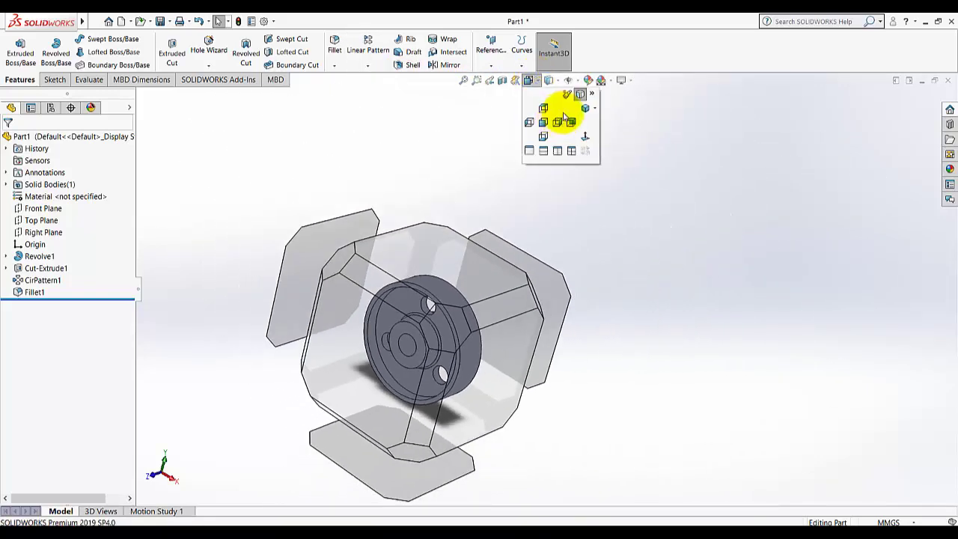
left_click(582, 96)
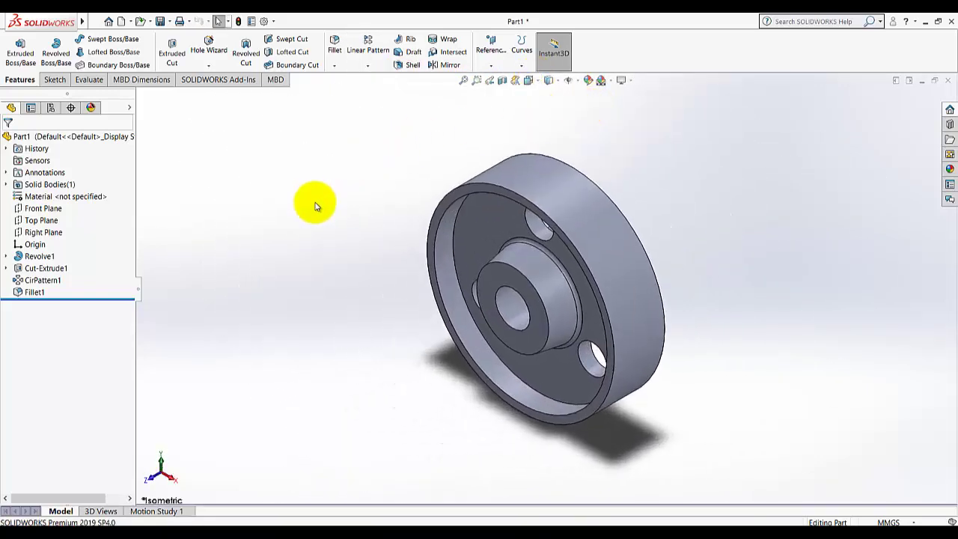
left_click(588, 80)
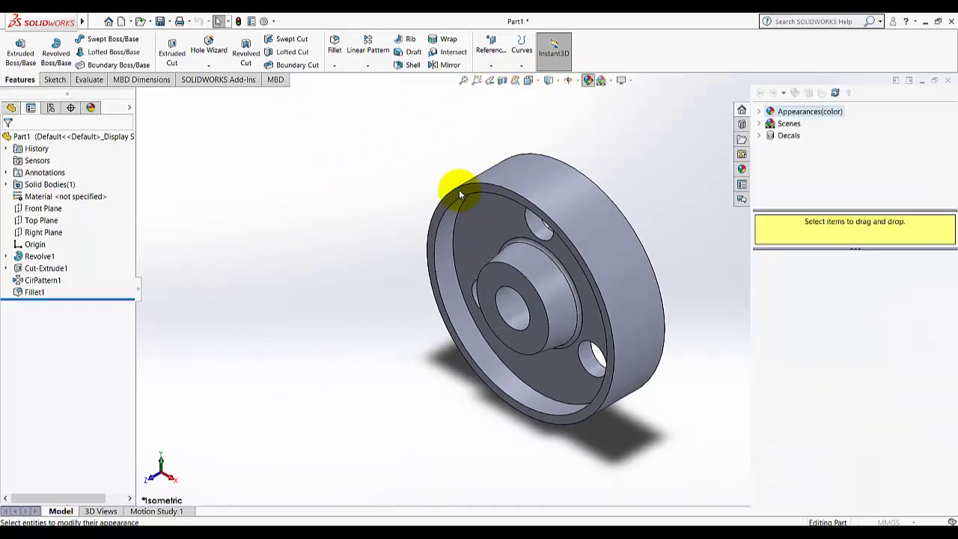